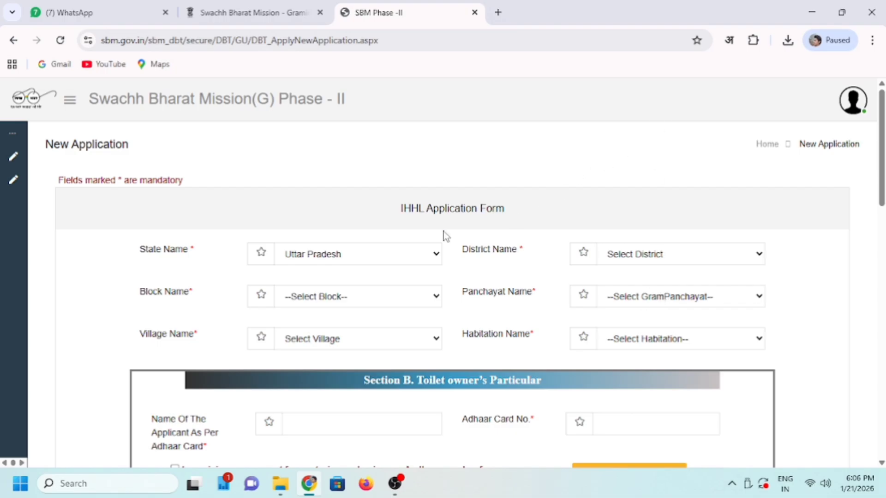
# - Select the web address on the Swachh Bharat Mission website tab
pyautogui.click(222, 14)
pyautogui.scroll(15, 340, 198)
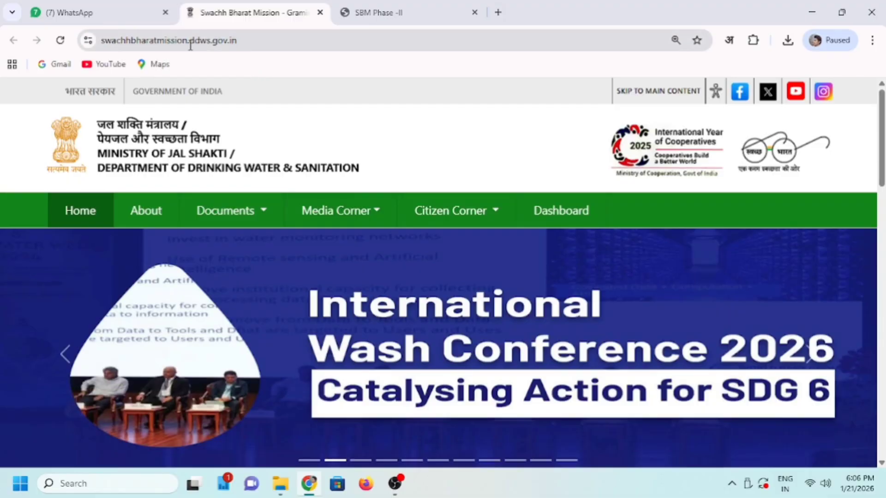
pyautogui.moveTo(102, 41); pyautogui.dragTo(242, 42)
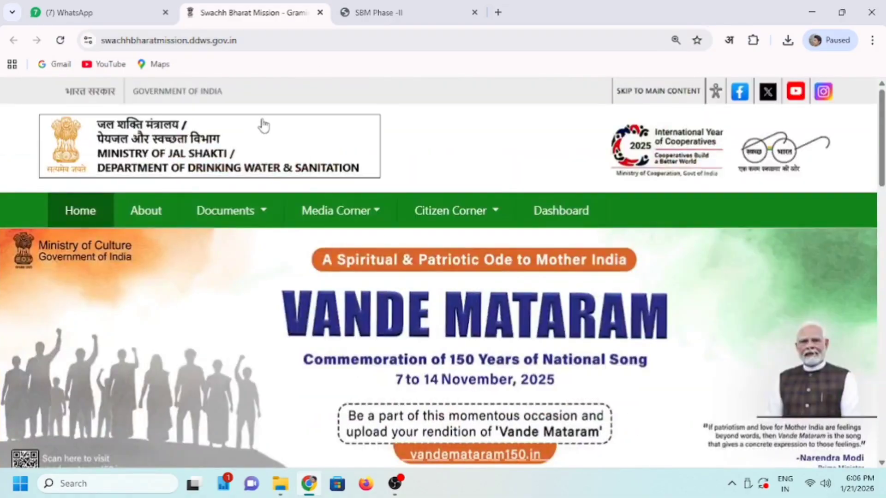
# - Search the web for 'Swachha Bharat Mission' in a new tab
pyautogui.hotkey('ctrl', 't')
pyautogui.write('Swachha Bha')
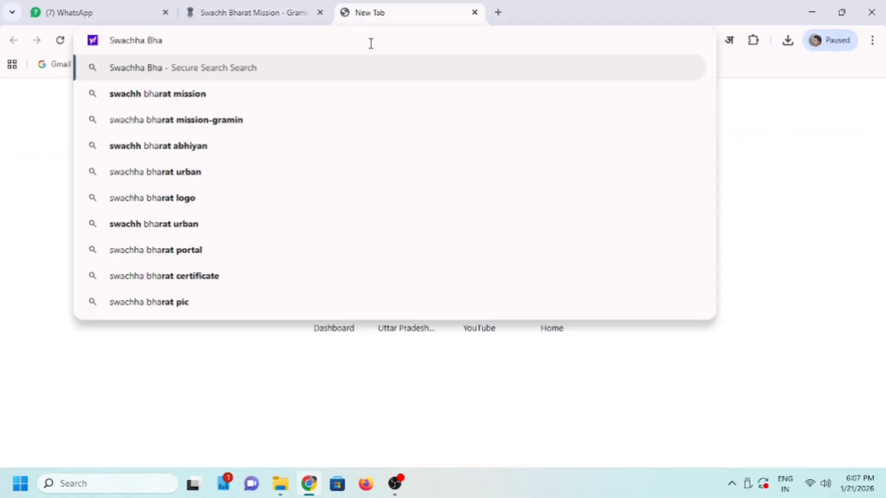
pyautogui.write('rat Mi')
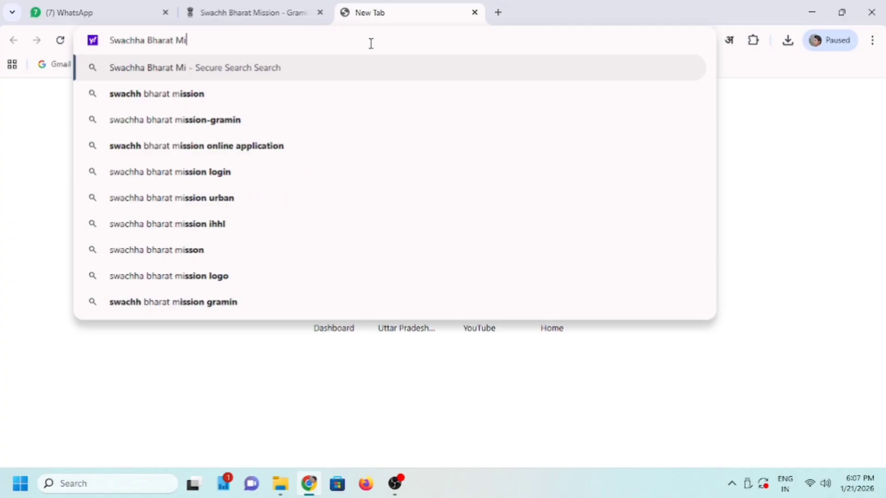
pyautogui.write('ssion')
pyautogui.press('Return')
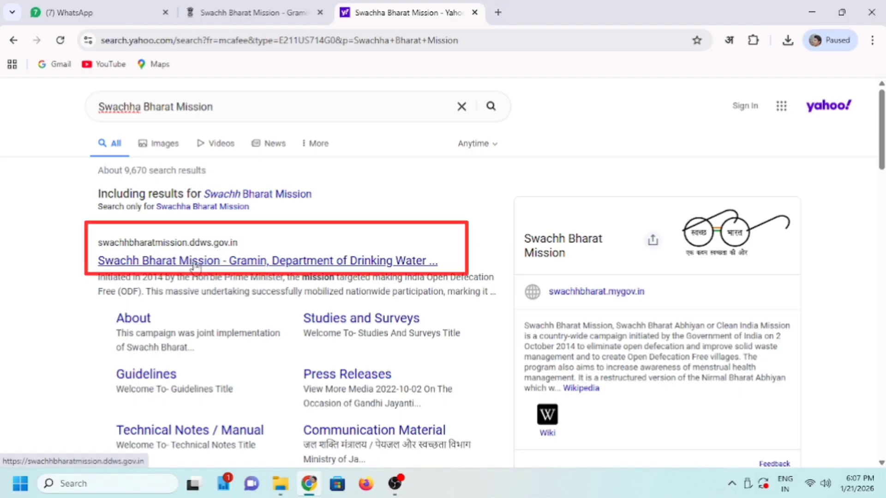
# - Open the official Swachh Bharat Mission Gramin website and browse its banner slides
pyautogui.click(198, 264)
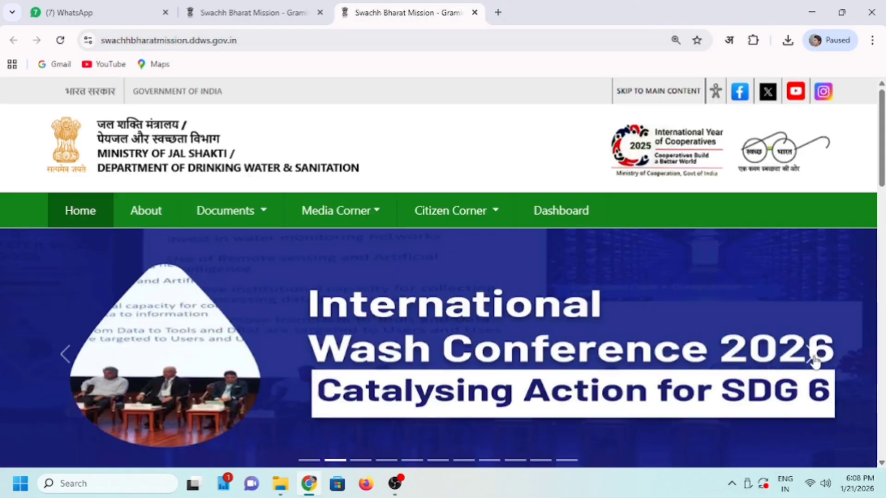
pyautogui.click(814, 360)
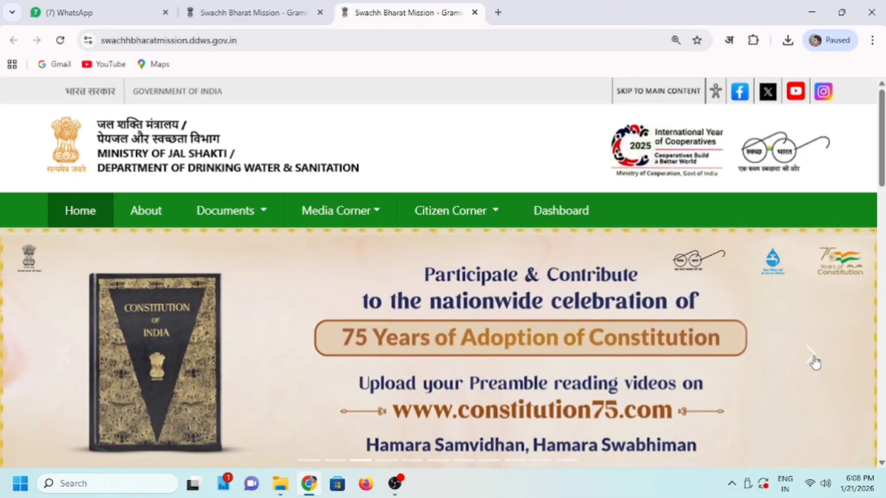
pyautogui.click(814, 362)
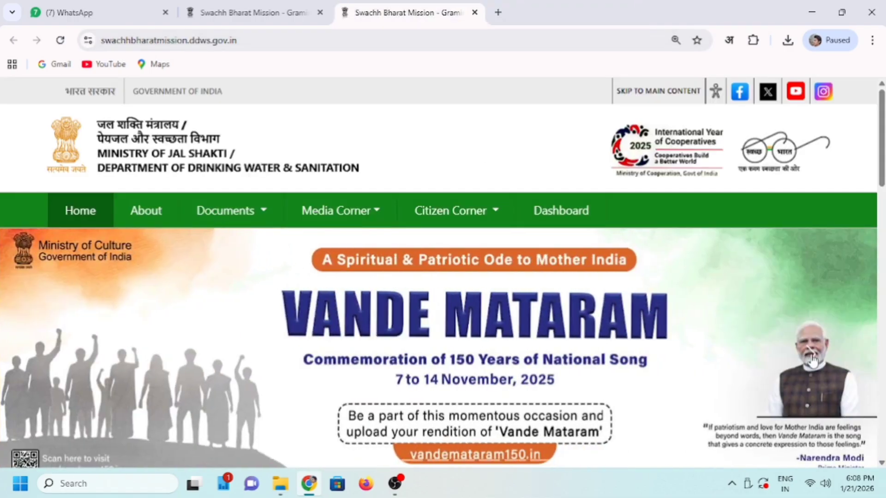
pyautogui.click(814, 362)
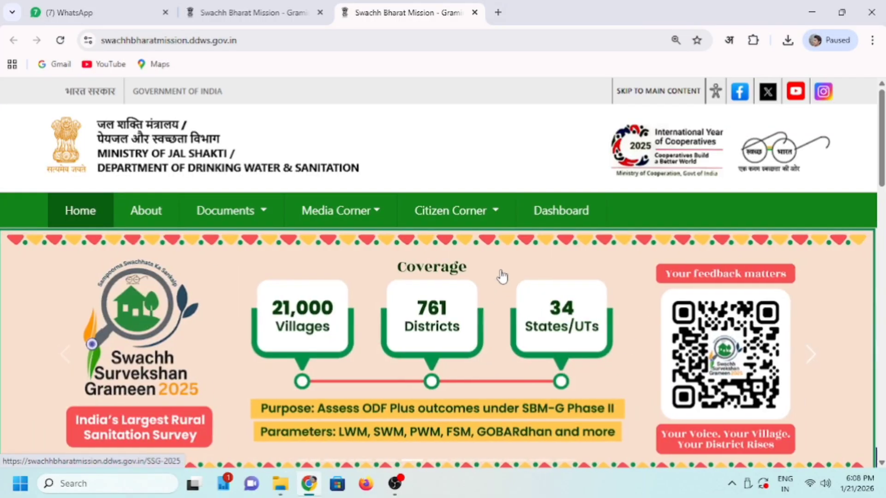
# - Open the 'Application Form For IHHL' link under Important Links
pyautogui.scroll(-10, 503, 276)
pyautogui.scroll(-12, 503, 276)
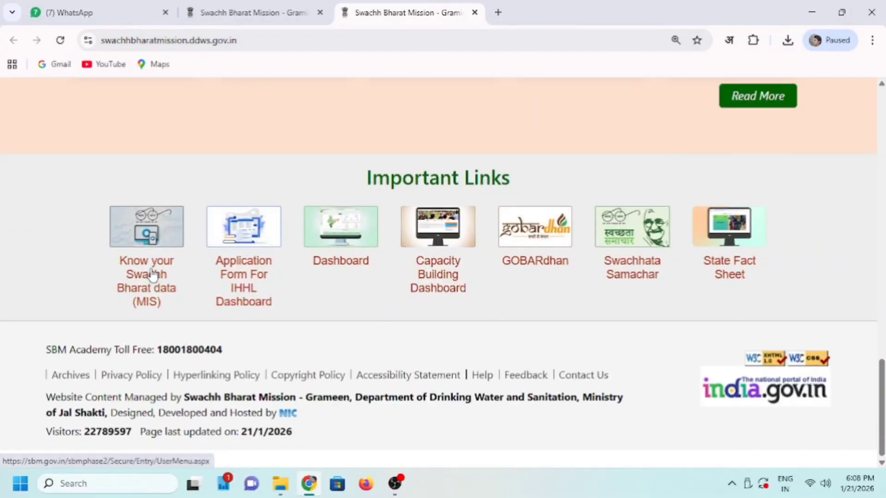
pyautogui.click(254, 244)
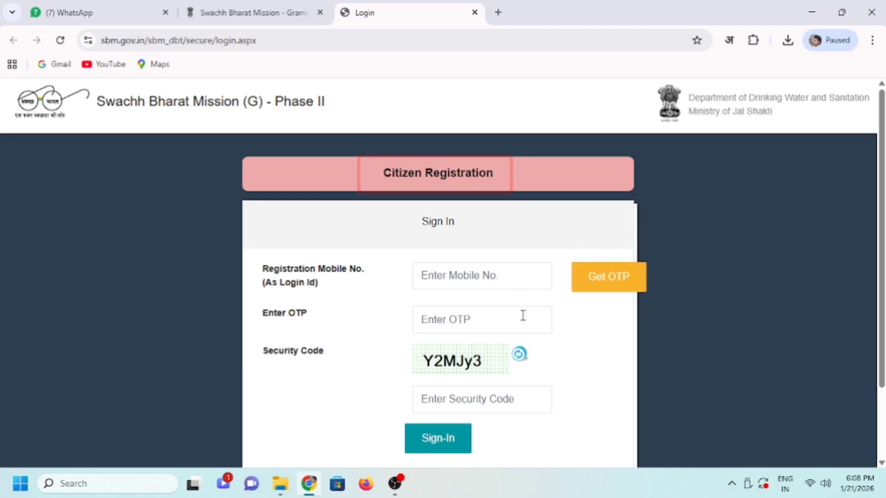
# - Verify the citizen's mobile number on the Citizen Registration form using a one-time password
pyautogui.click(429, 180)
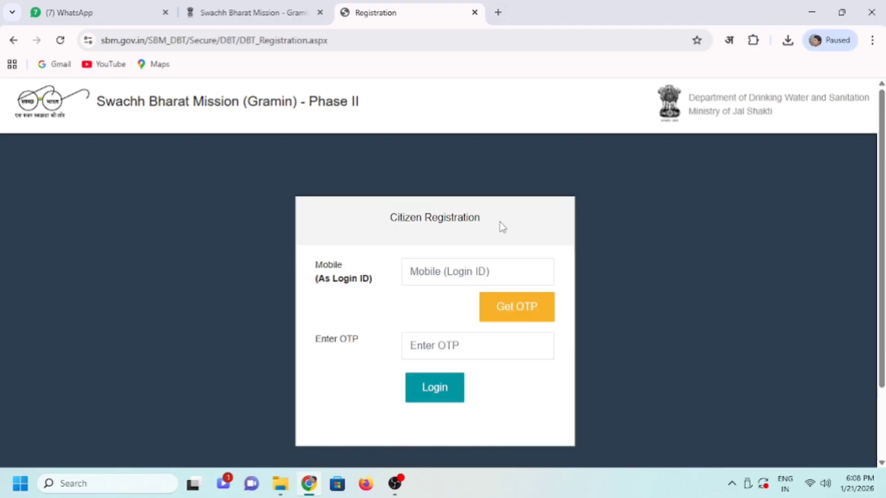
pyautogui.click(449, 273)
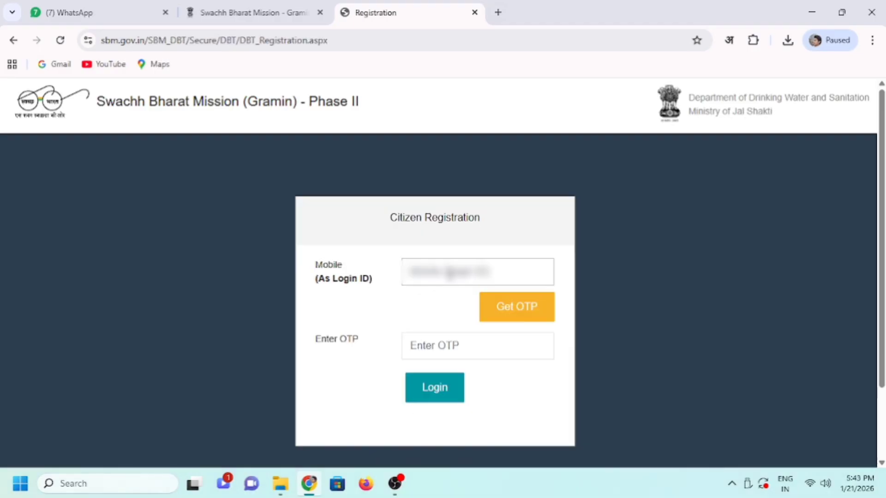
pyautogui.write('?????')
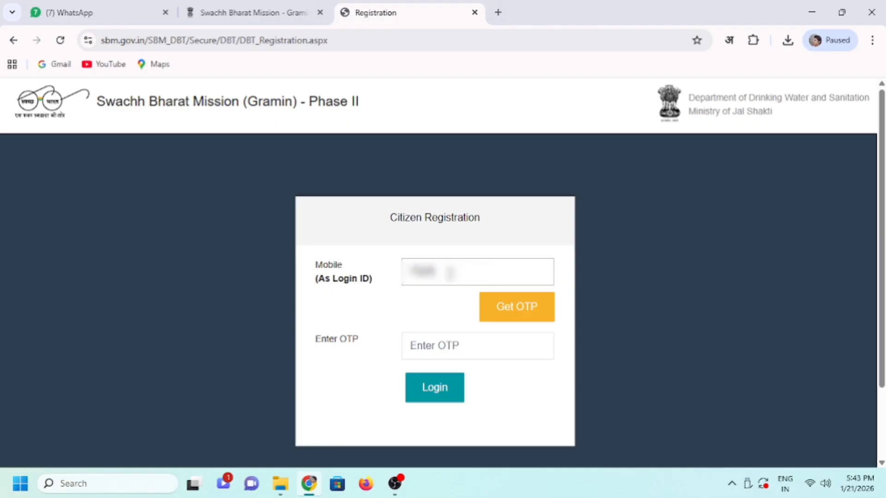
pyautogui.write('??????')
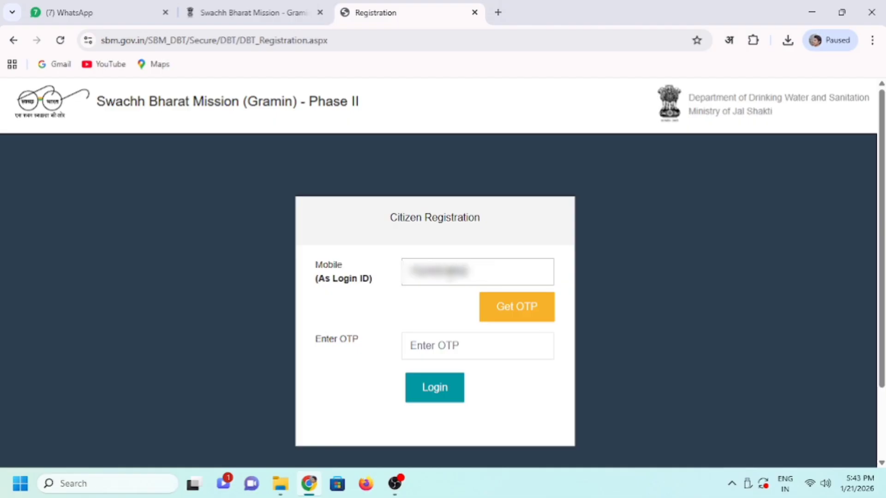
pyautogui.click(522, 317)
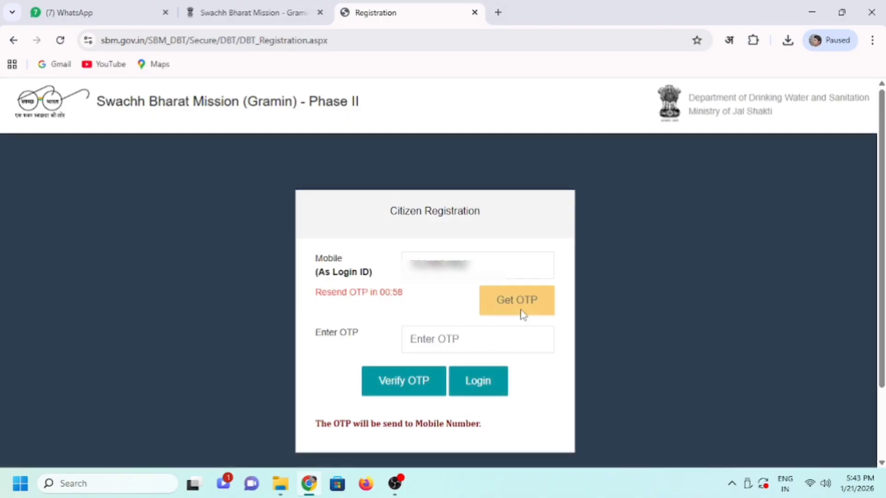
pyautogui.click(460, 343)
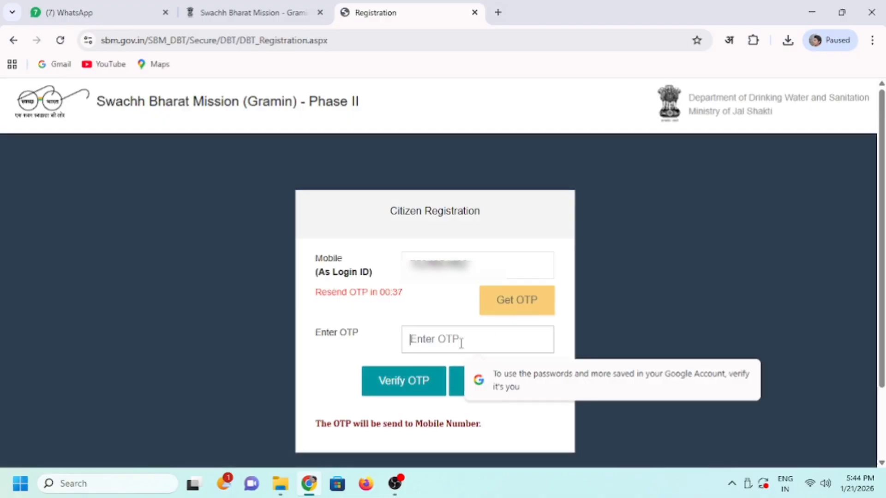
pyautogui.write('••••••')
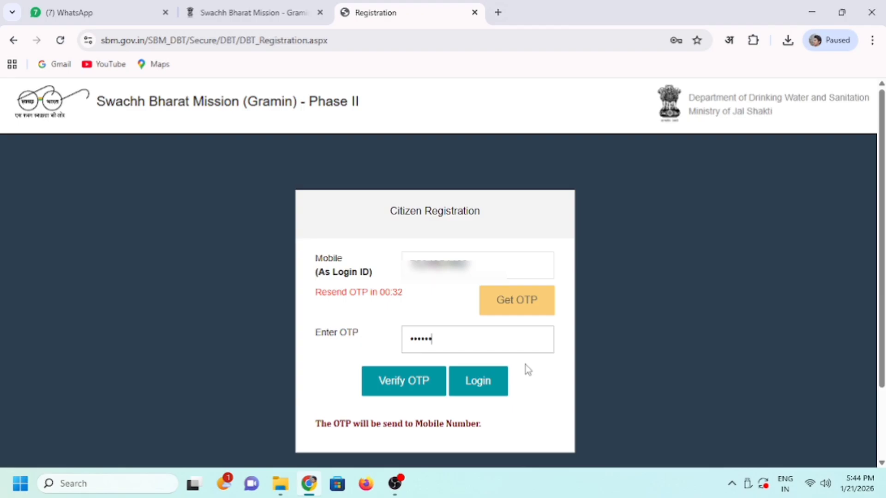
pyautogui.click(424, 387)
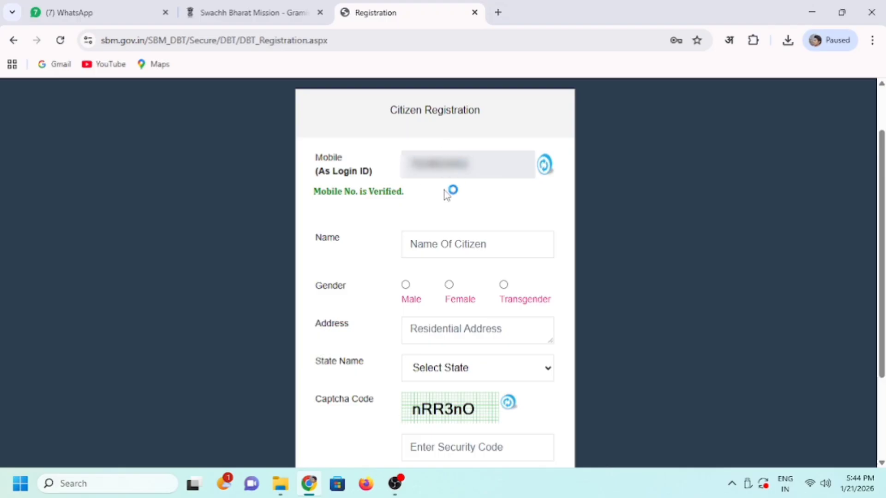
# - Enter the citizen's name, gender Female and residential address
pyautogui.click(447, 246)
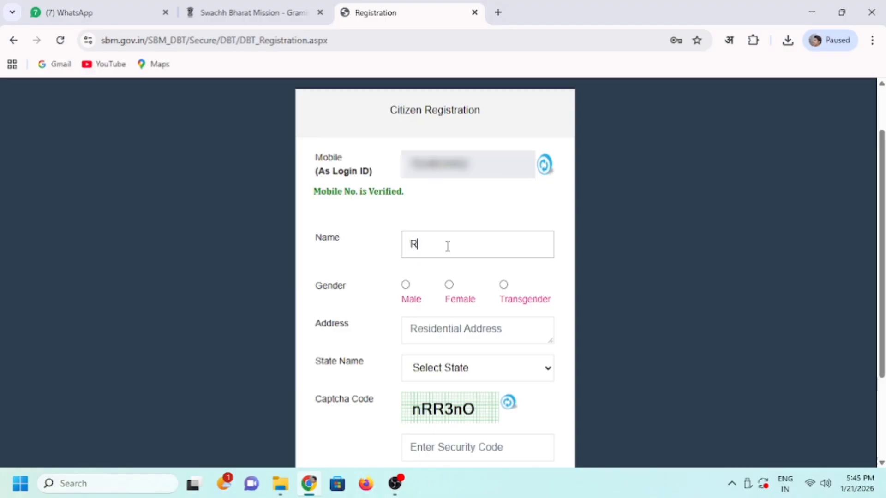
pyautogui.click(423, 272)
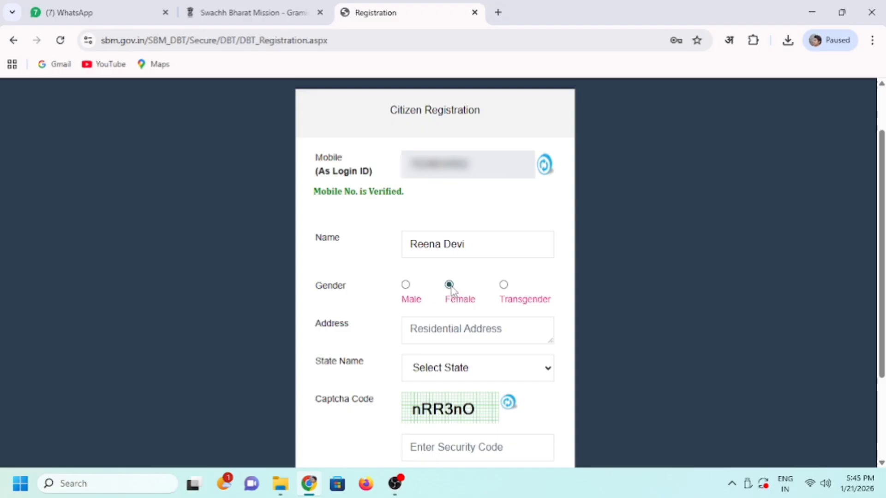
pyautogui.click(474, 332)
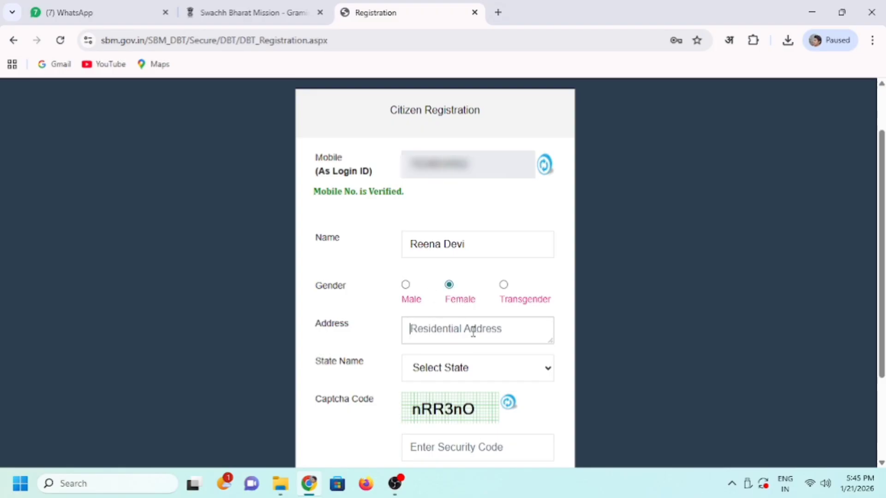
pyautogui.write('Vill ')
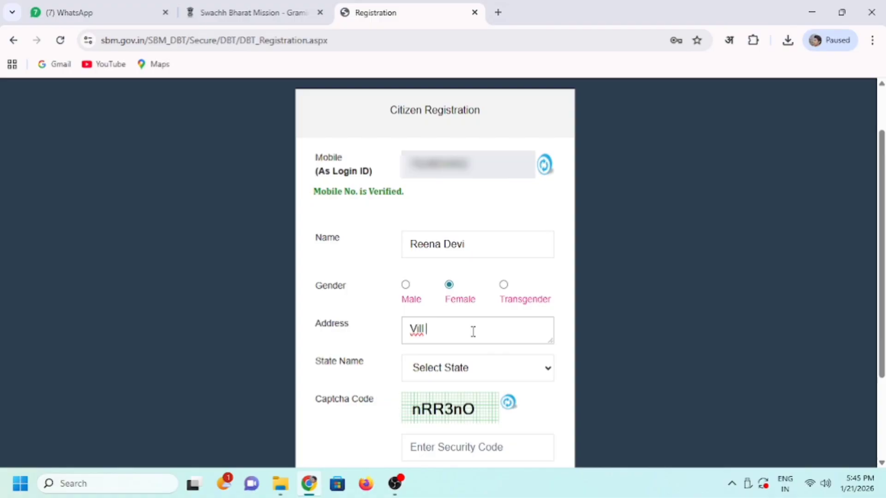
pyautogui.write('Xxxxxxxx Post Xxxxxxxx')
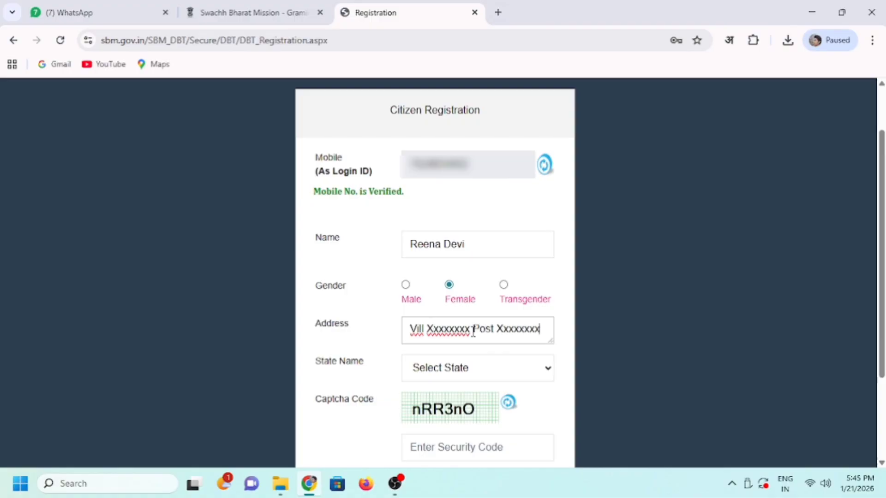
pyautogui.write(' Dist xxxxxx')
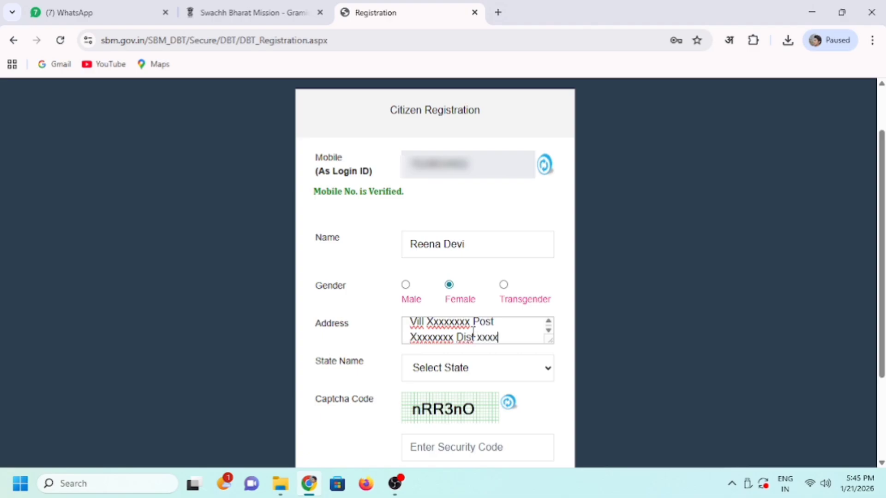
# - Set State Name to Uttar Pradesh, enter the security code and submit the registration
pyautogui.click(483, 376)
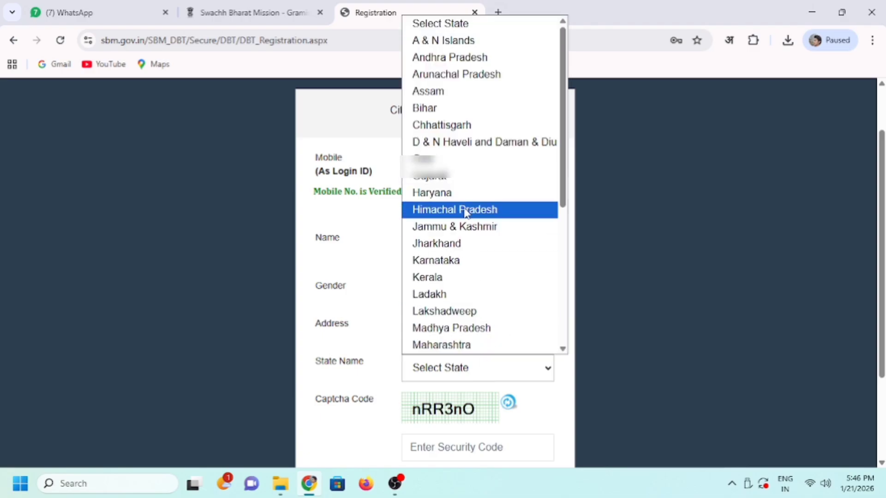
pyautogui.scroll(-5, 469, 233)
pyautogui.click(467, 311)
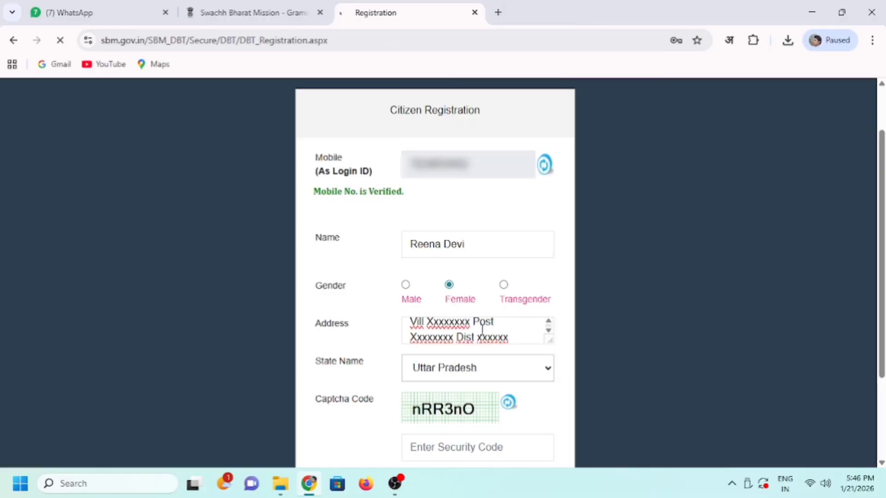
pyautogui.click(458, 346)
pyautogui.write('6nly8N')
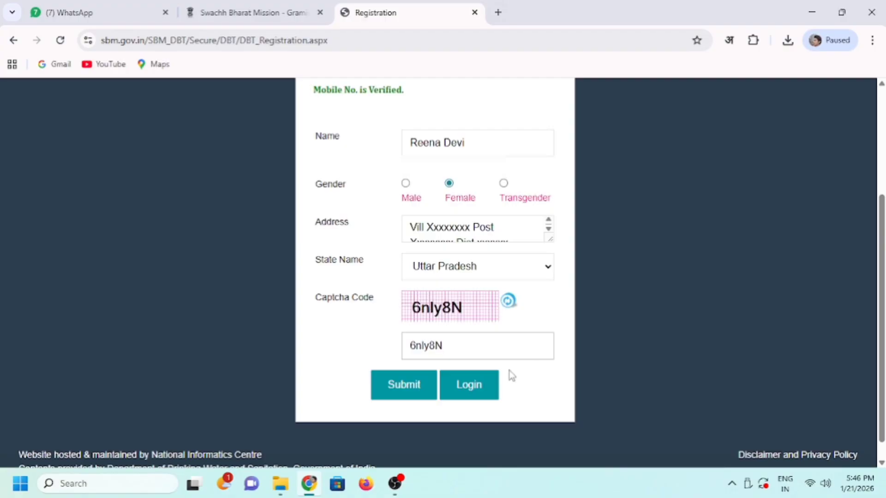
pyautogui.click(416, 397)
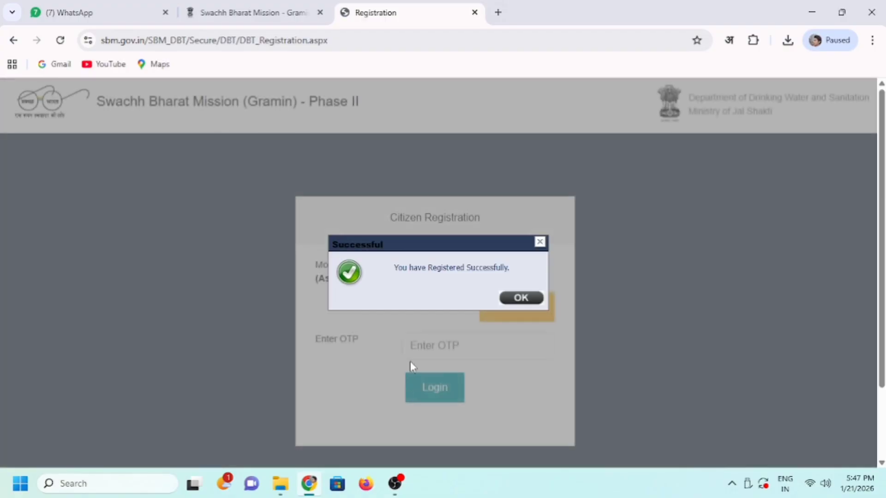
# - Dismiss the registration success message and reopen the IHHL sign-in page from the homepage
pyautogui.moveTo(396, 268); pyautogui.dragTo(518, 273)
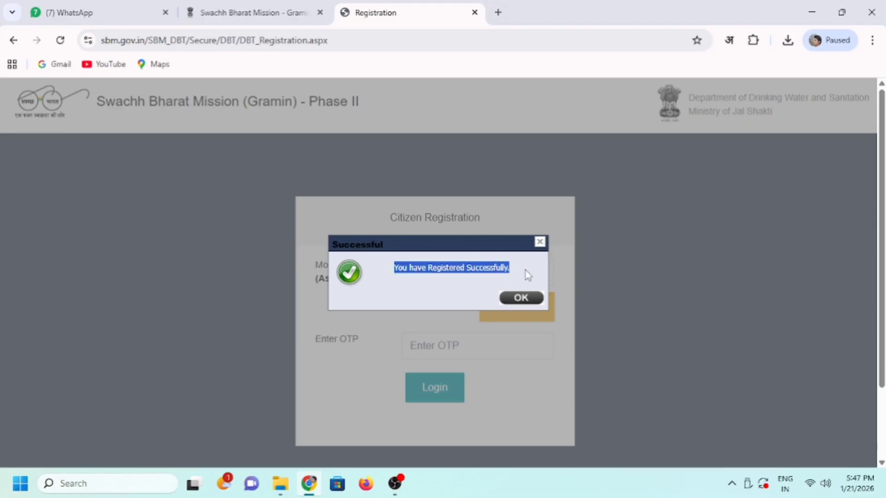
pyautogui.click(519, 297)
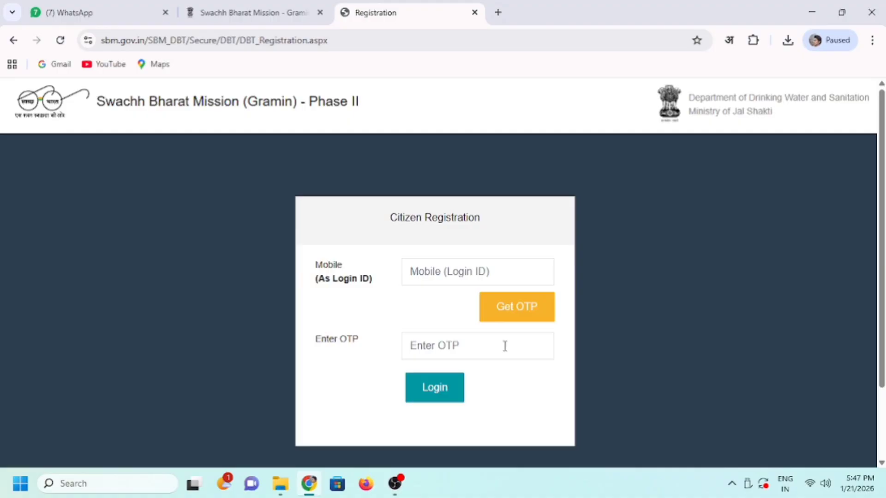
pyautogui.click(240, 20)
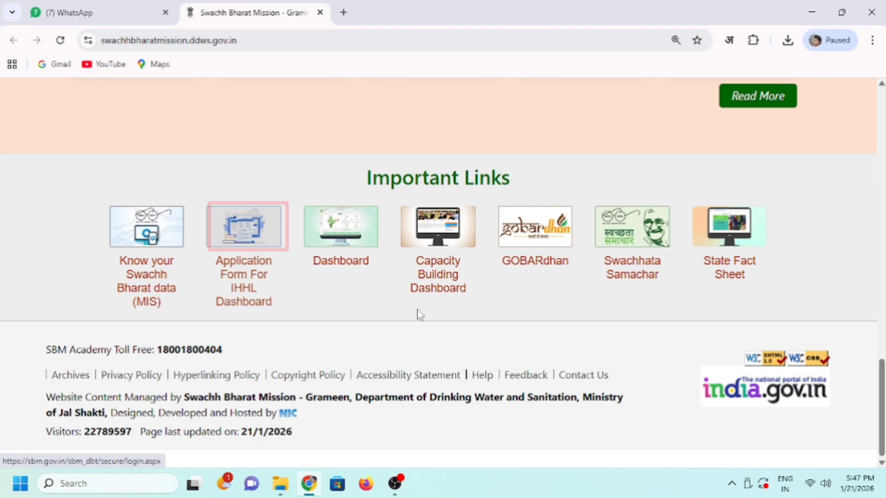
pyautogui.click(248, 239)
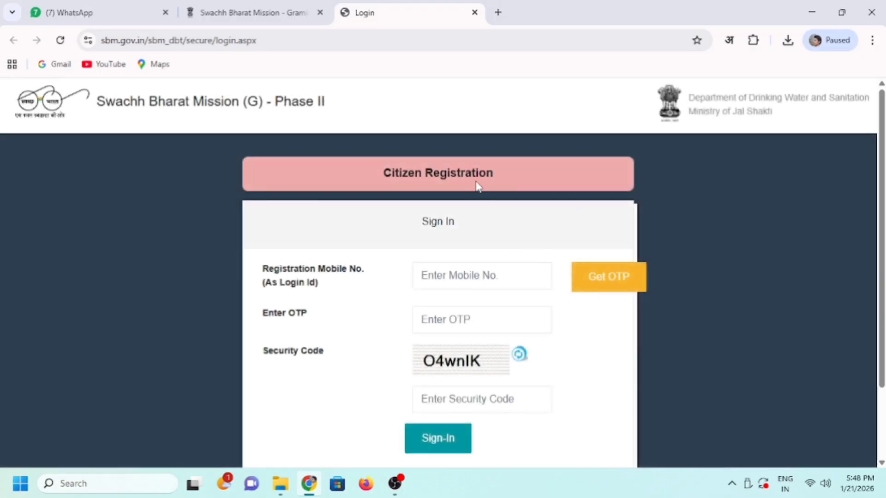
pyautogui.moveTo(424, 220); pyautogui.dragTo(457, 228)
pyautogui.click(443, 245)
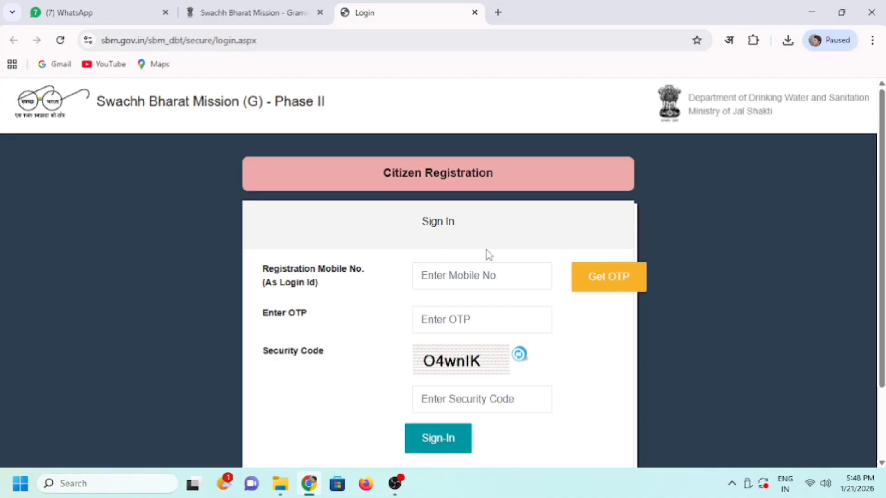
# - Sign in with the registered mobile number, a one-time password and the security code
pyautogui.click(450, 277)
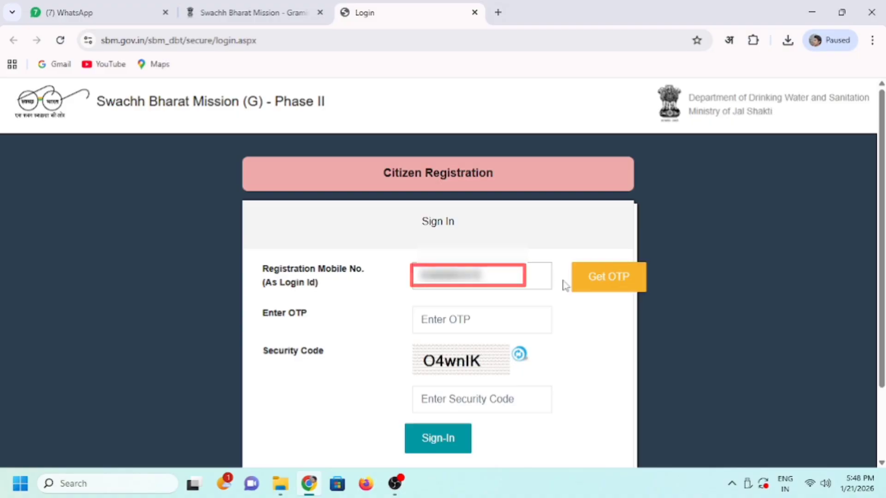
pyautogui.click(606, 279)
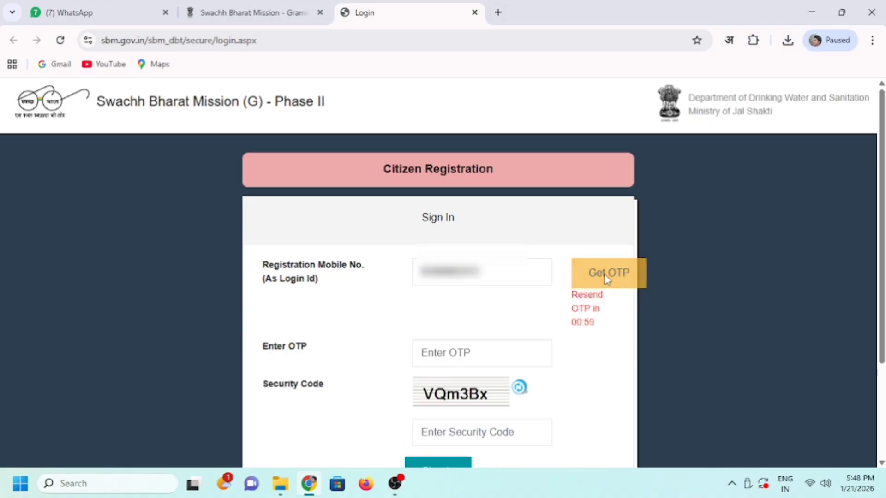
pyautogui.scroll(-1, 497, 340)
pyautogui.click(497, 340)
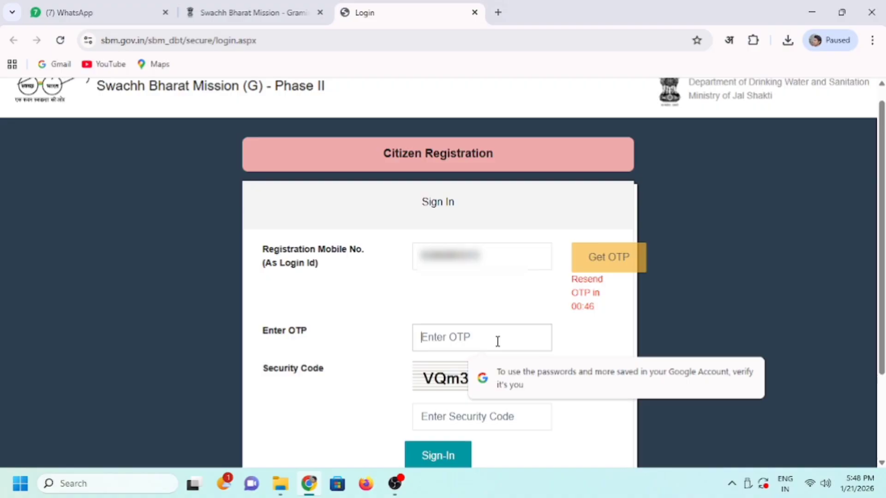
pyautogui.write('••')
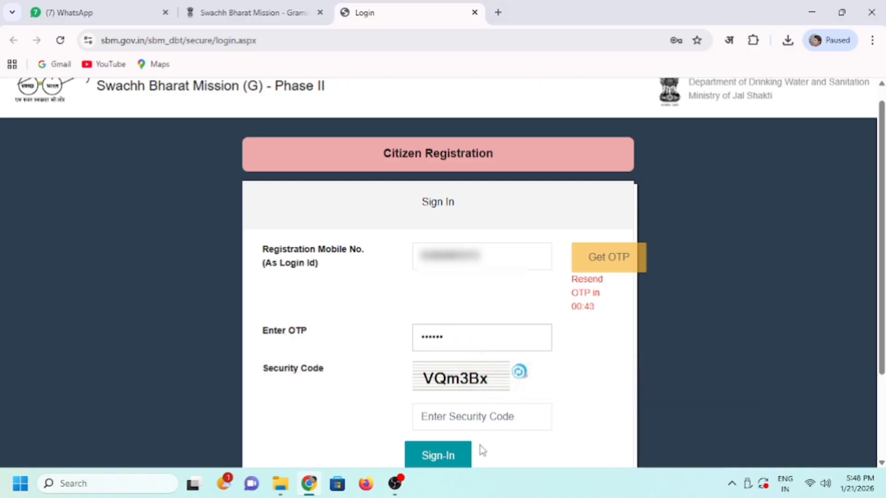
pyautogui.click(484, 422)
pyautogui.write('VQm3Bx')
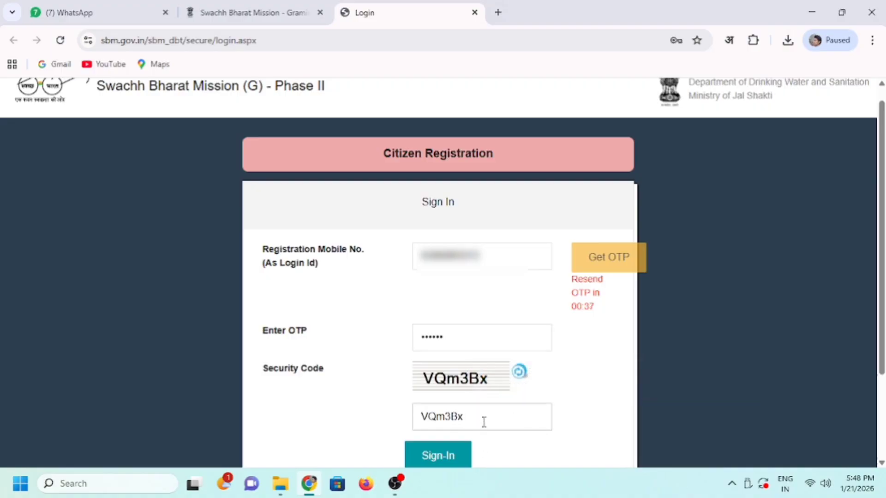
pyautogui.click(442, 457)
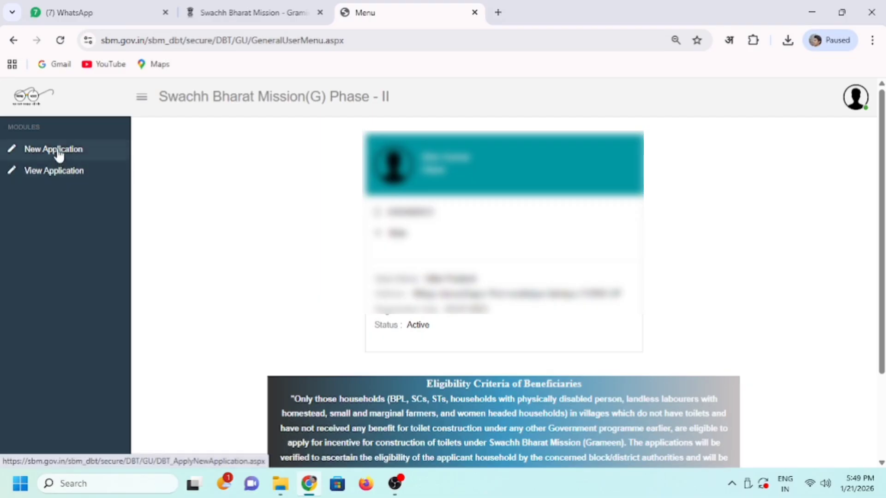
# - Start a New Application from the Modules sidebar to open the IHHL form
pyautogui.click(24, 153)
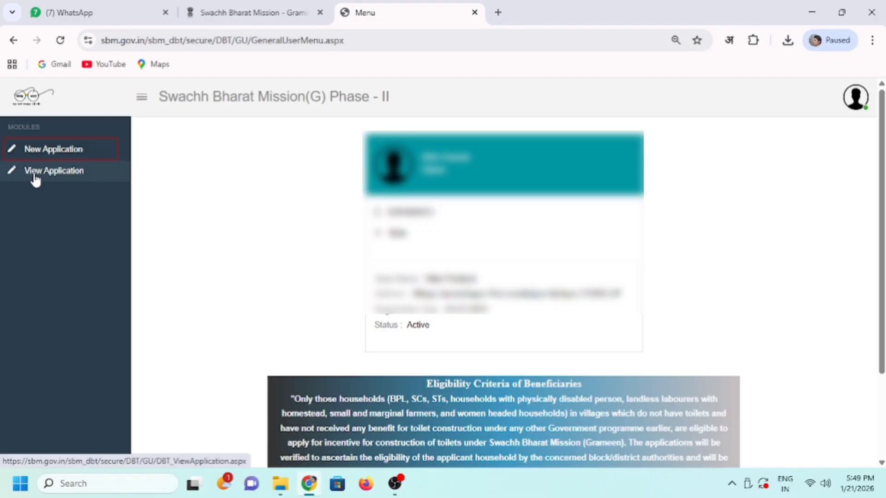
pyautogui.click(58, 157)
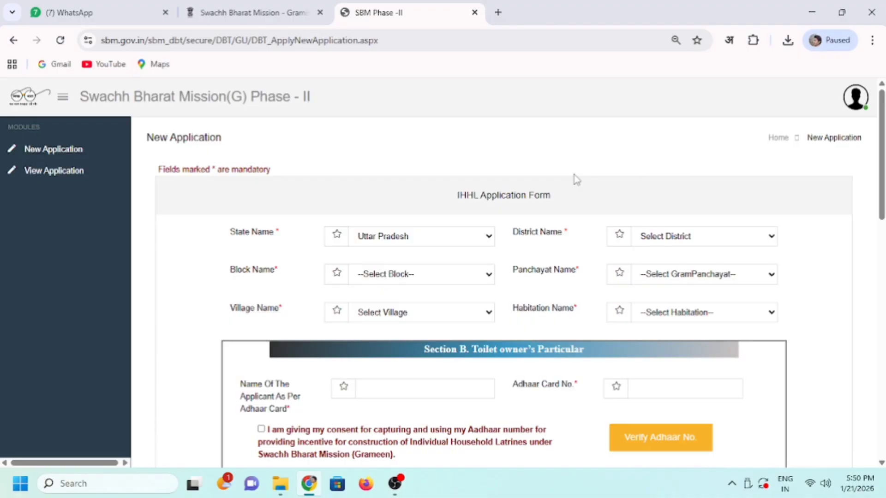
# - Keep the state as Uttar Pradesh and choose GORAKHPUR as the district
pyautogui.hotkey('ctrl', '+')
pyautogui.moveTo(400, 152); pyautogui.dragTo(517, 159)
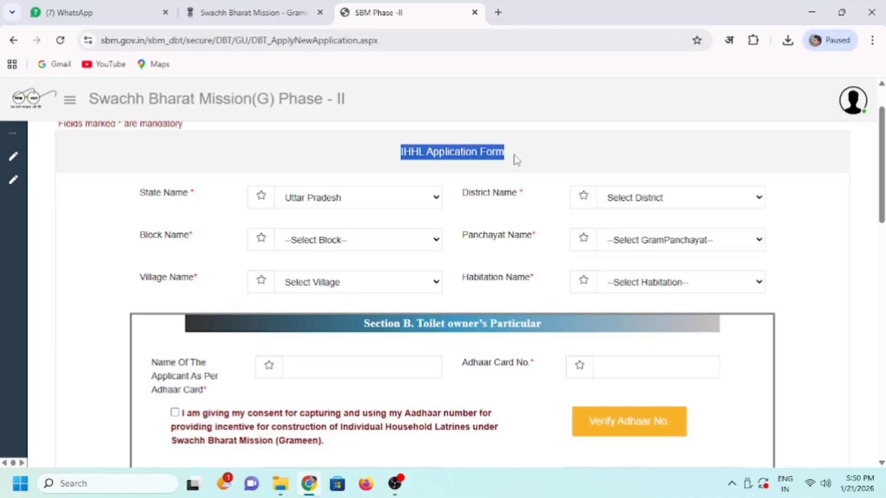
pyautogui.click(517, 160)
pyautogui.click(378, 199)
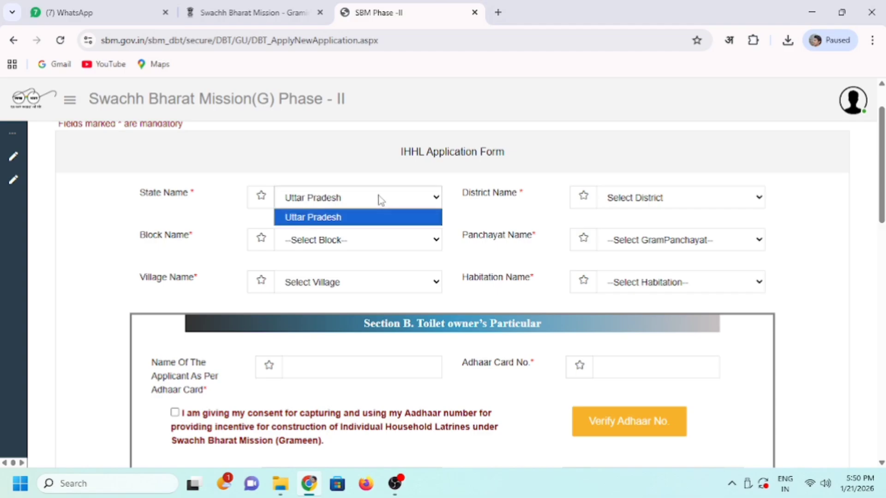
pyautogui.click(378, 200)
pyautogui.click(629, 198)
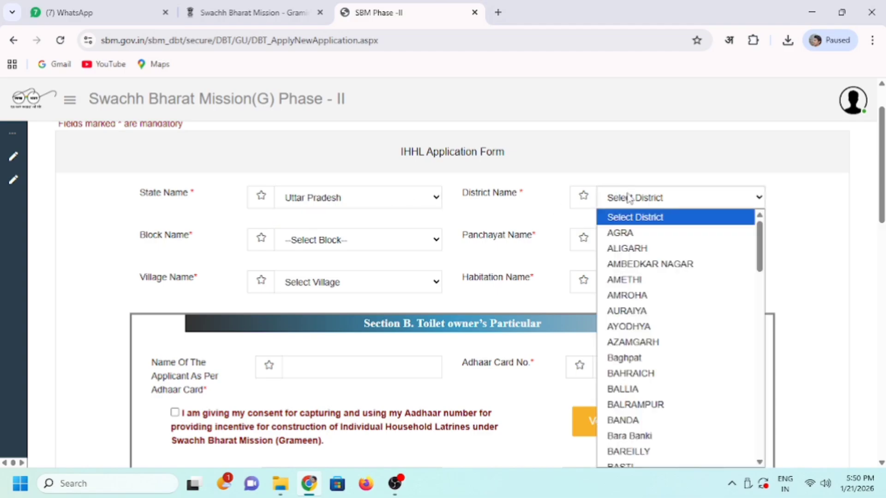
pyautogui.scroll(-9, 648, 297)
pyautogui.scroll(4, 651, 341)
pyautogui.scroll(-5, 658, 372)
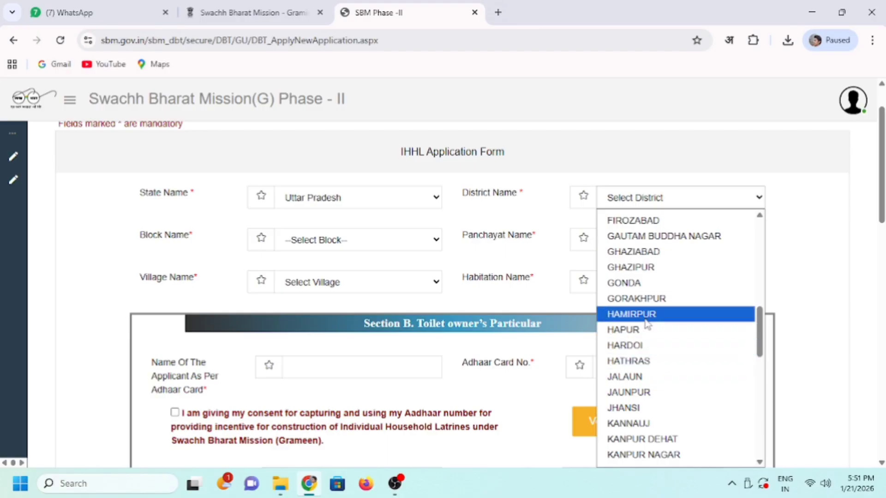
pyautogui.click(645, 299)
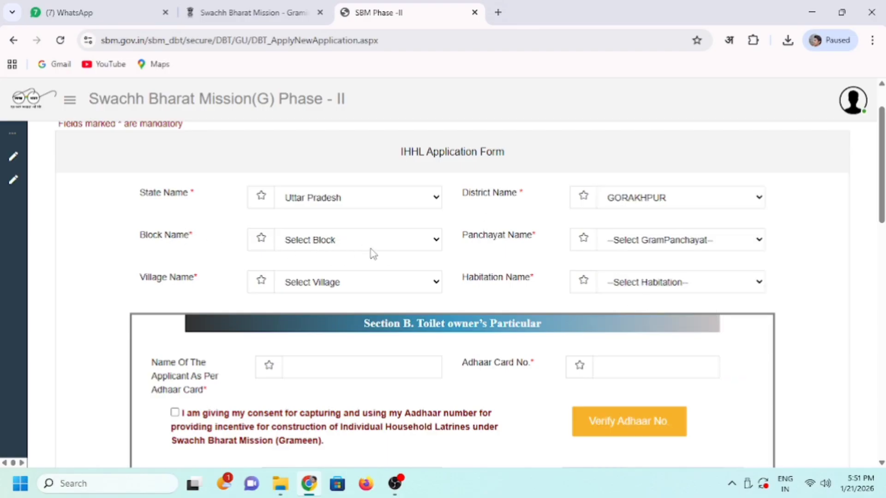
# - Set block BHATHAT (1172), village ASARPHPUR (185586) and habitation ASARPHPUR
pyautogui.click(392, 249)
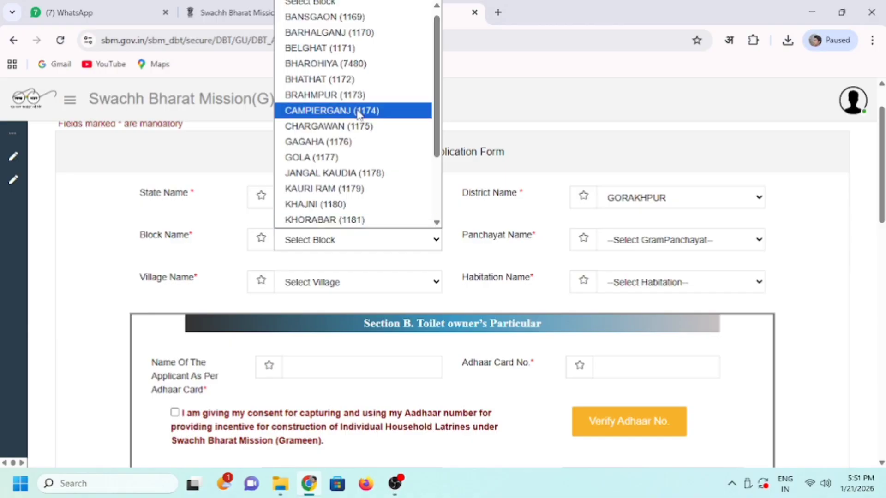
pyautogui.click(349, 81)
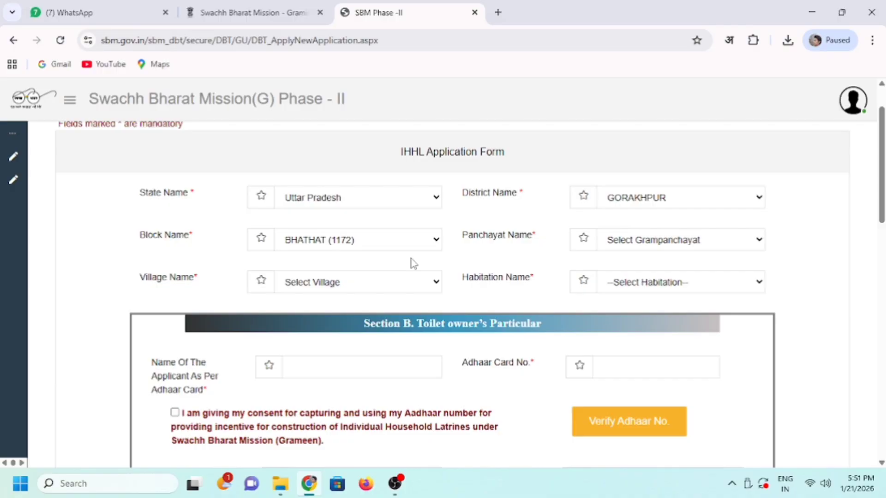
pyautogui.click(649, 244)
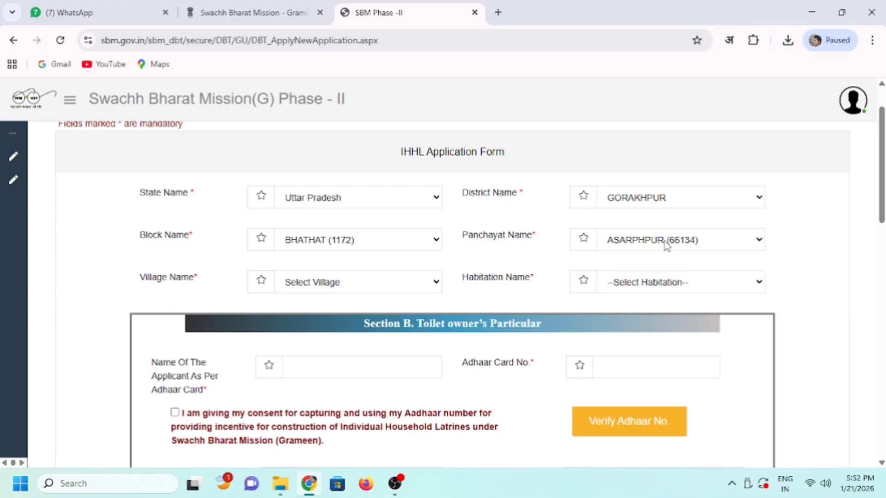
pyautogui.click(368, 288)
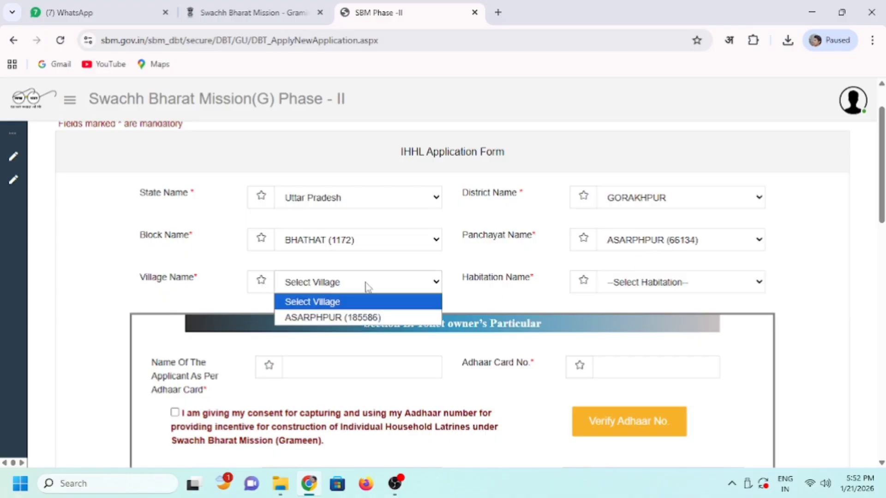
pyautogui.click(364, 318)
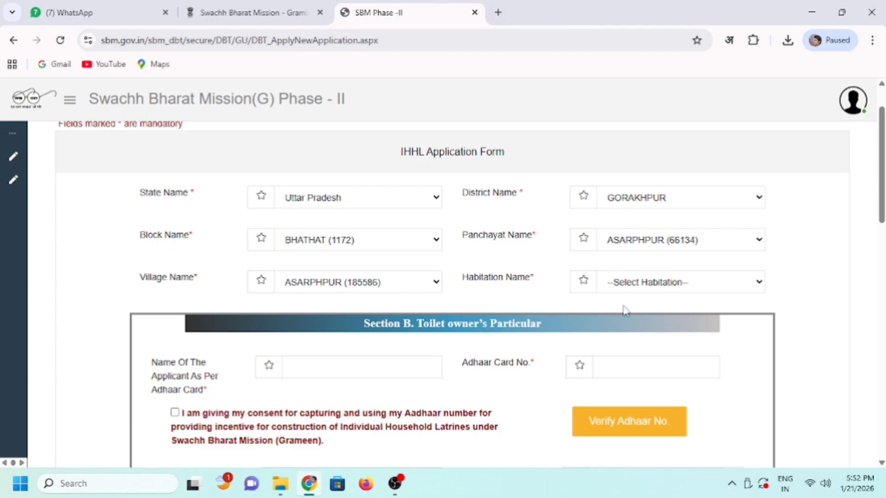
pyautogui.click(649, 286)
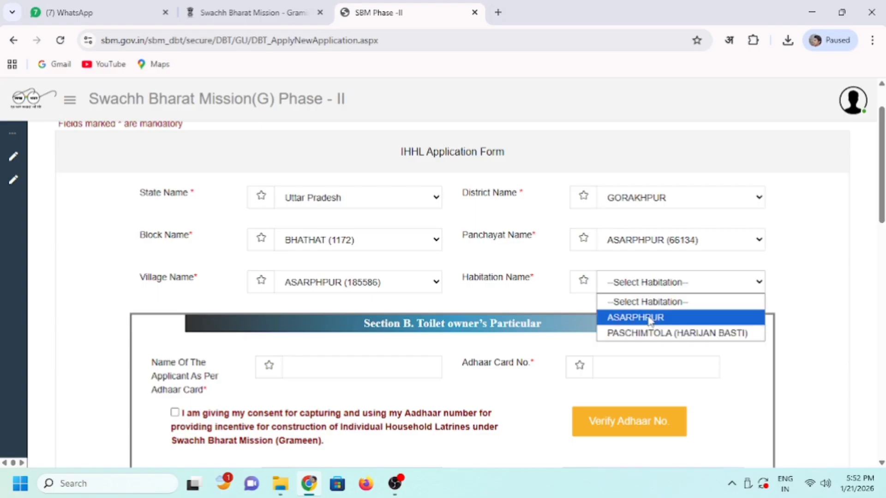
pyautogui.click(649, 319)
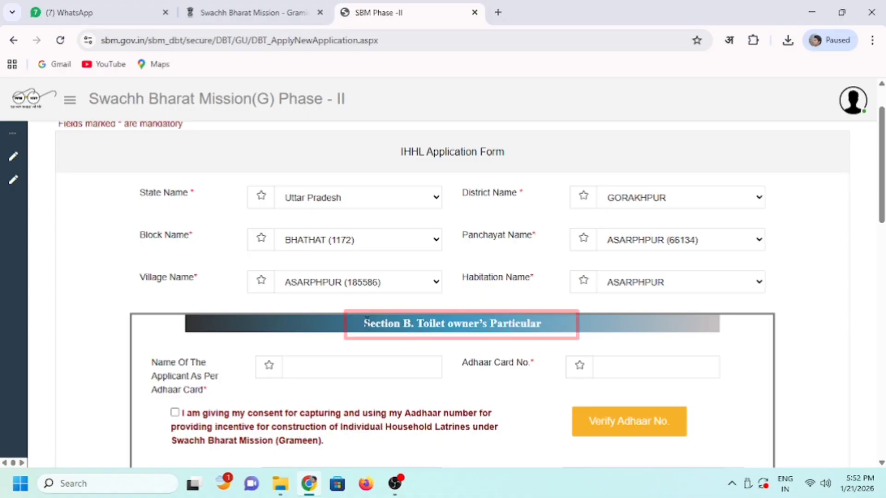
# - Enter the applicant's name in Section B of the form
pyautogui.moveTo(365, 323); pyautogui.dragTo(547, 324)
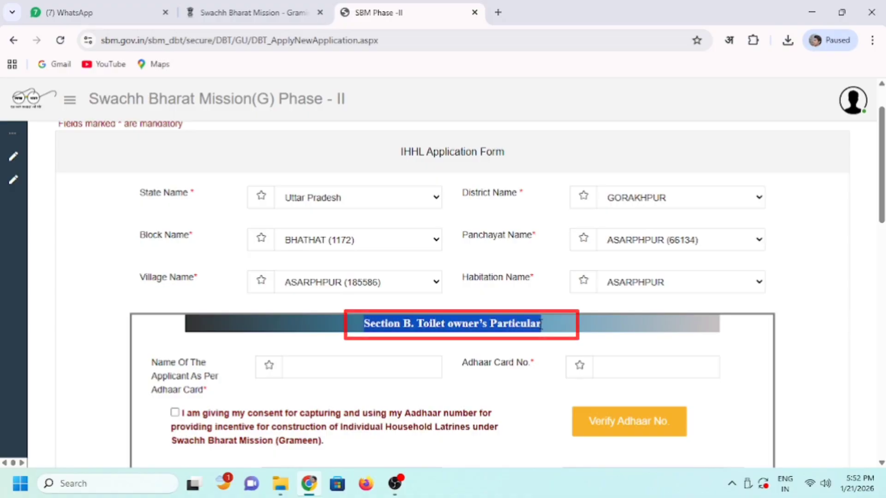
pyautogui.click(559, 330)
pyautogui.click(336, 368)
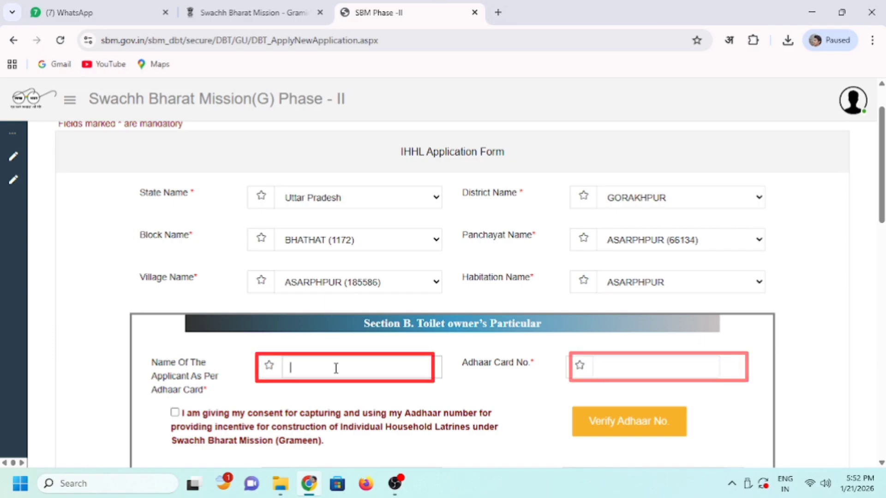
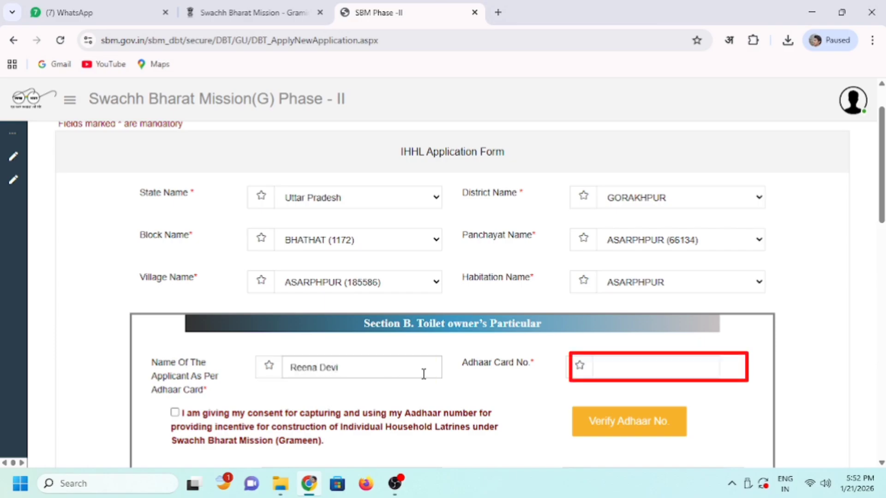
# - Enter the Aadhaar number, tick consent, and verify it successfully
pyautogui.click(609, 365)
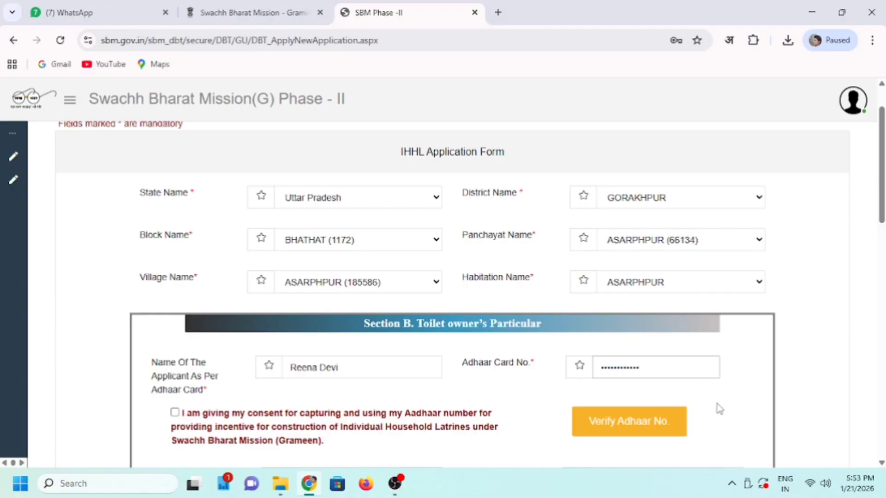
pyautogui.click(717, 404)
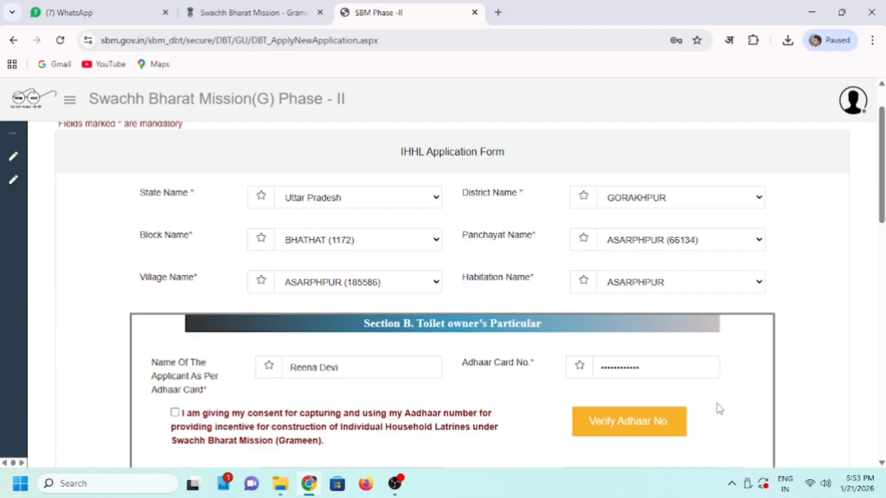
pyautogui.click(175, 413)
pyautogui.click(625, 426)
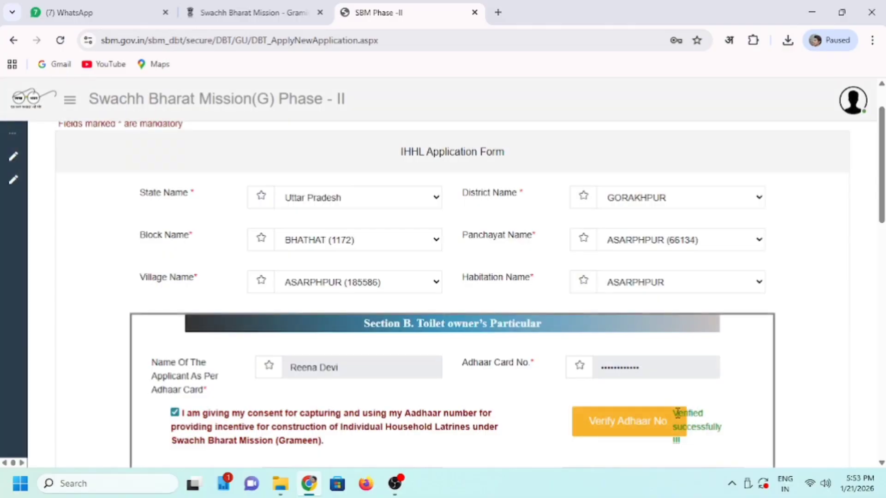
pyautogui.moveTo(677, 412); pyautogui.dragTo(720, 450)
pyautogui.click(719, 450)
# - Enter the father/husband name and set gender to Male
pyautogui.scroll(-5, 508, 323)
pyautogui.click(363, 217)
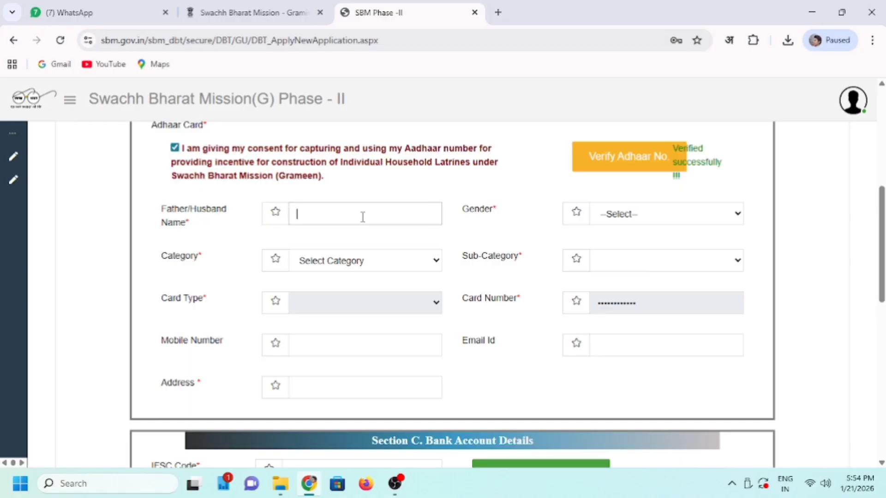
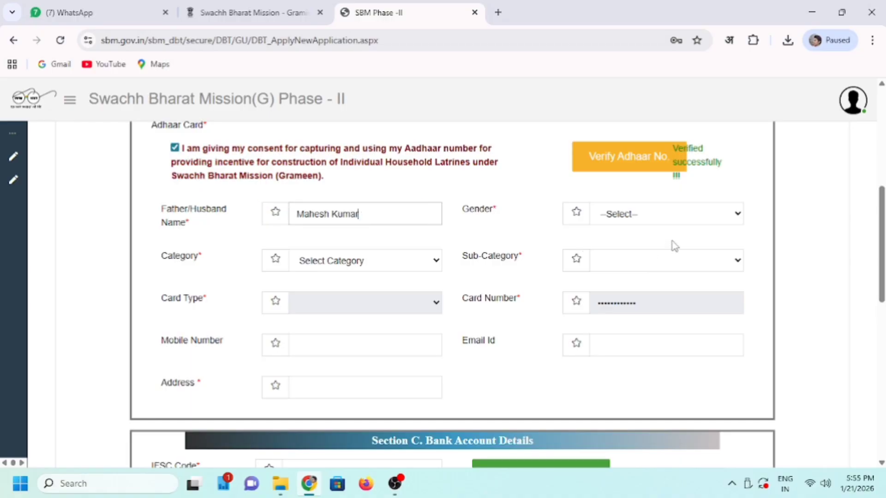
pyautogui.click(633, 217)
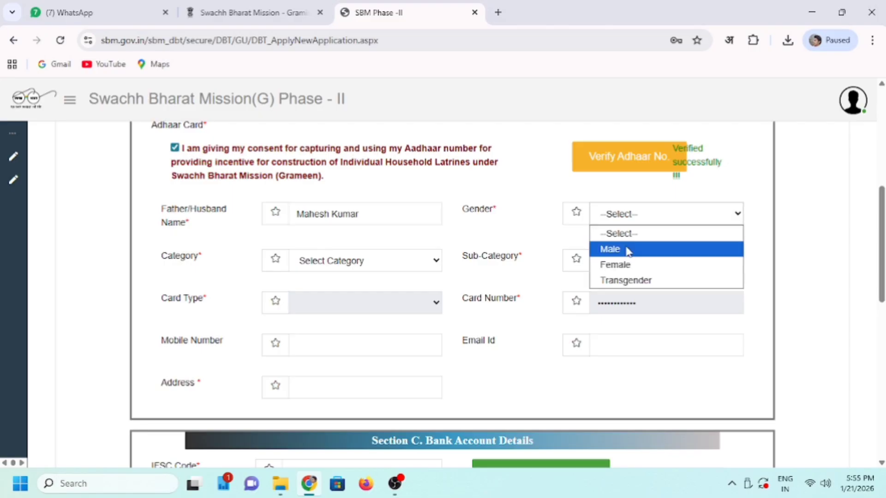
pyautogui.click(625, 249)
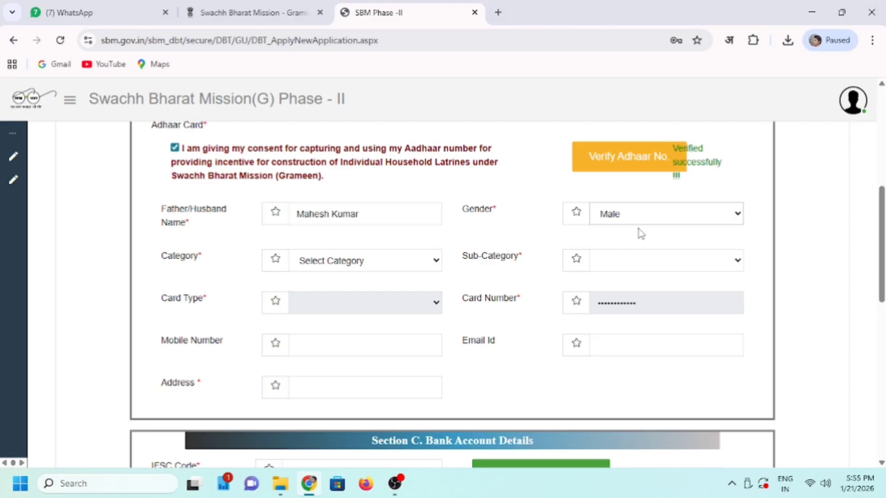
# - Set category to APL and sub-category to Women Headed HH
pyautogui.click(369, 265)
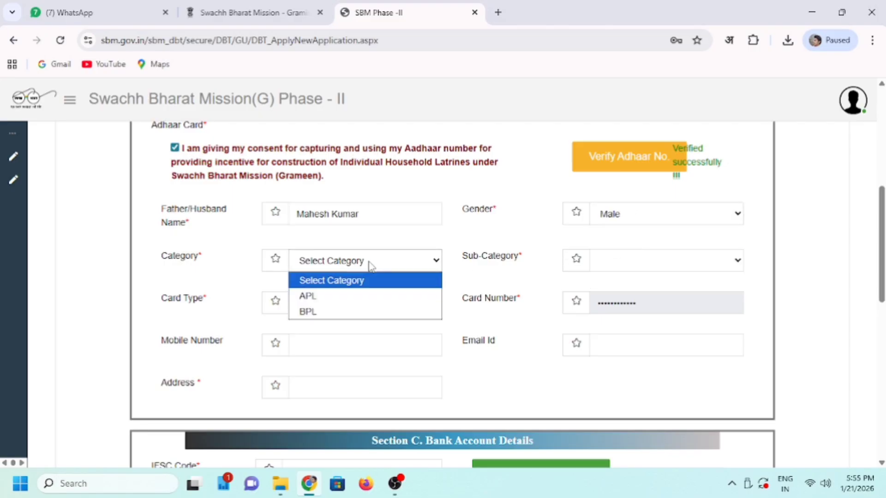
pyautogui.click(350, 299)
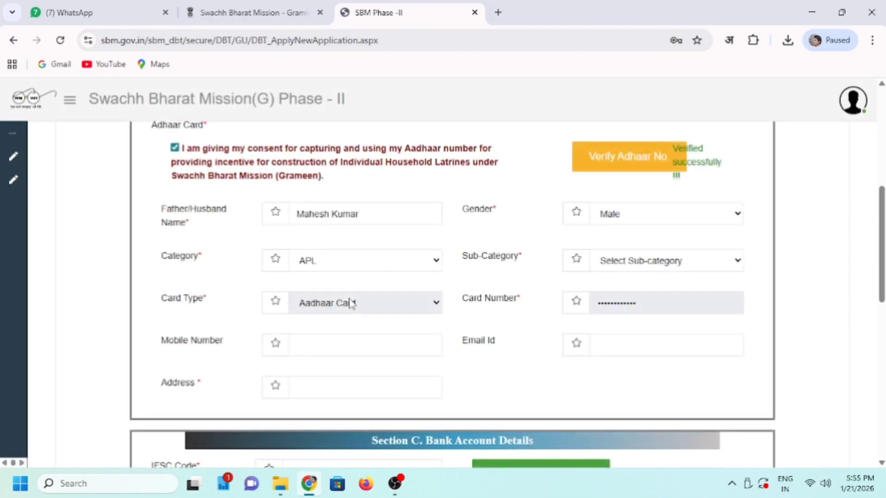
pyautogui.click(625, 263)
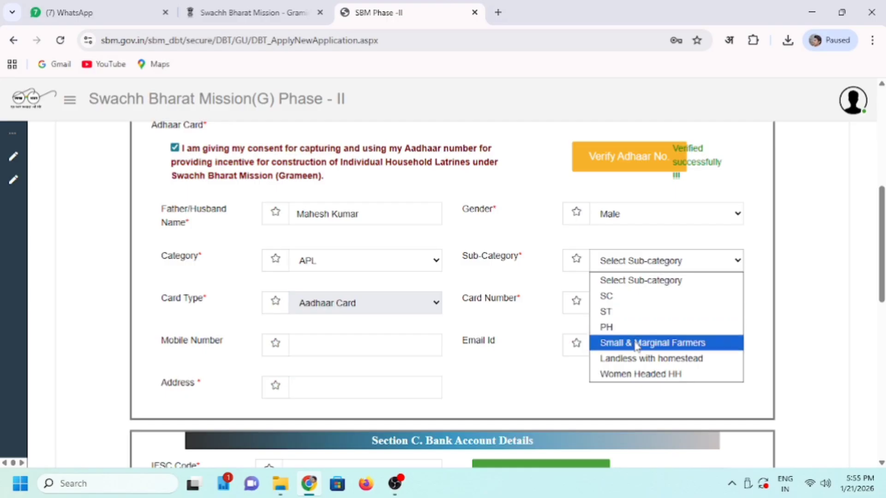
pyautogui.click(653, 374)
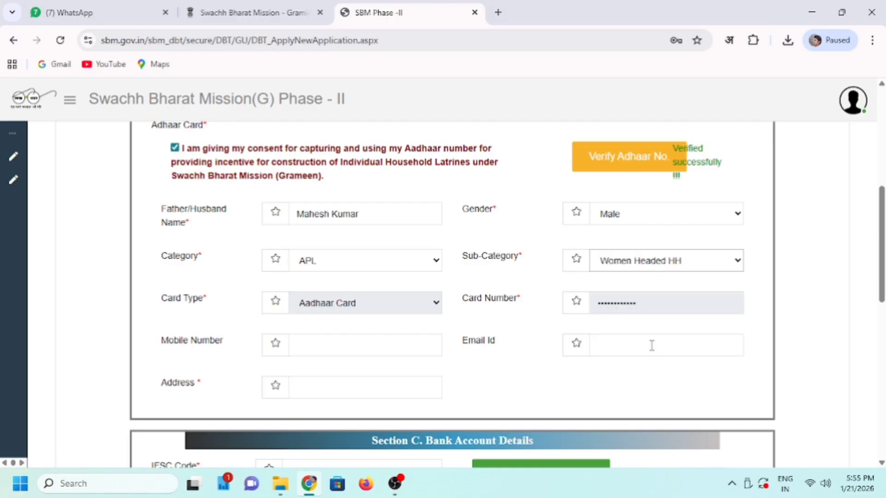
pyautogui.click(657, 270)
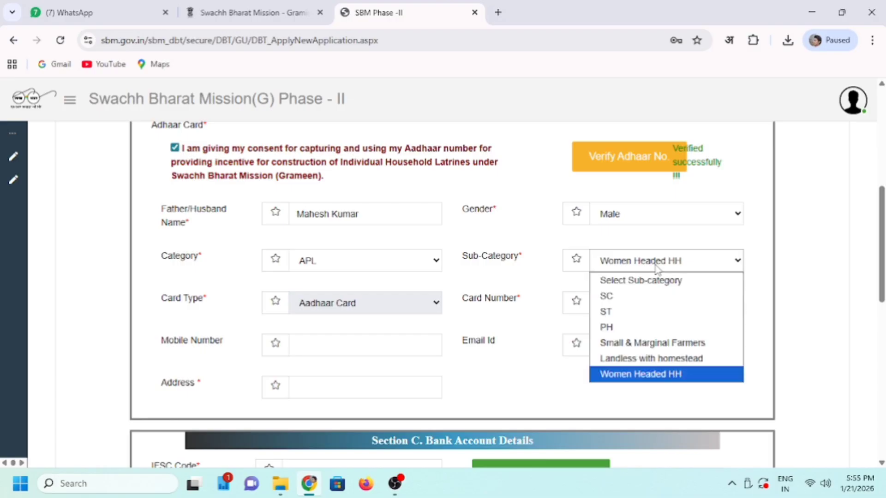
pyautogui.click(657, 270)
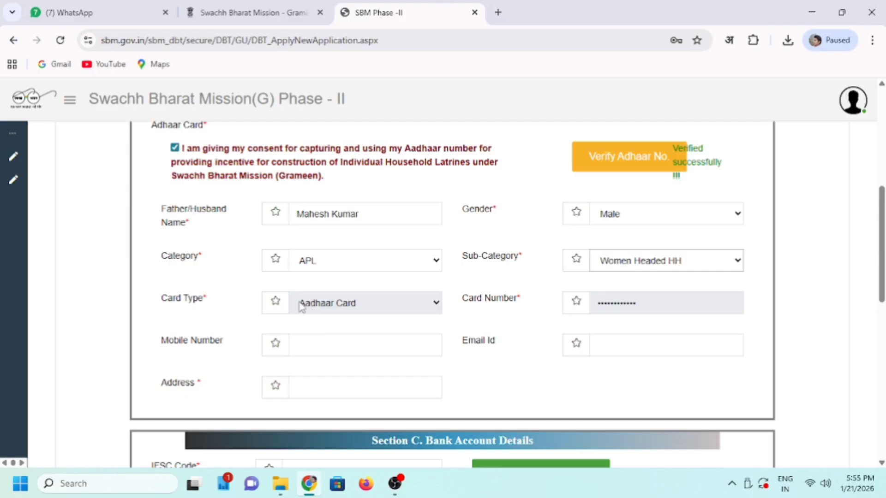
# - Enter the applicant's mobile number and their village/post/district postal address in Uttar Pradesh
pyautogui.click(360, 345)
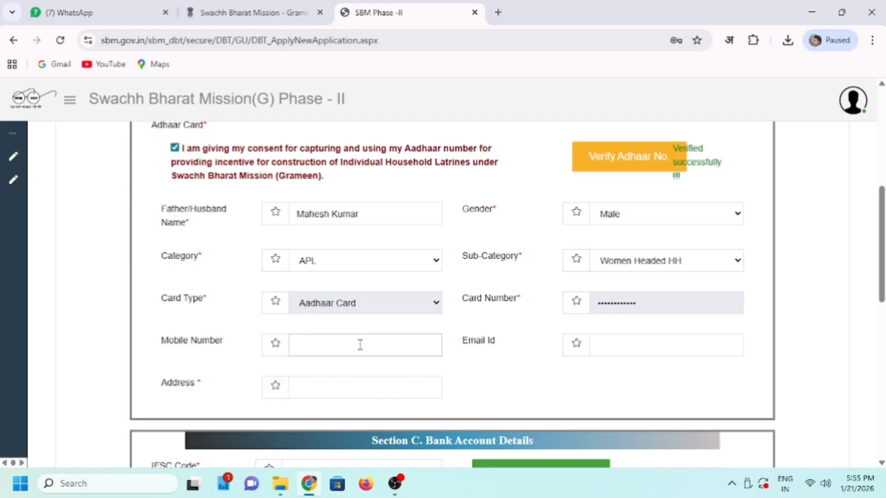
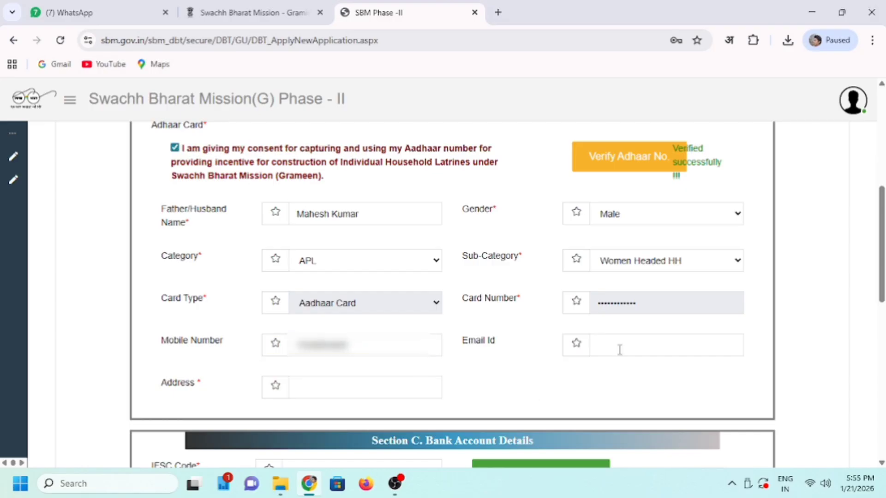
pyautogui.click(352, 390)
pyautogui.write('Vill xxxxxxxx ')
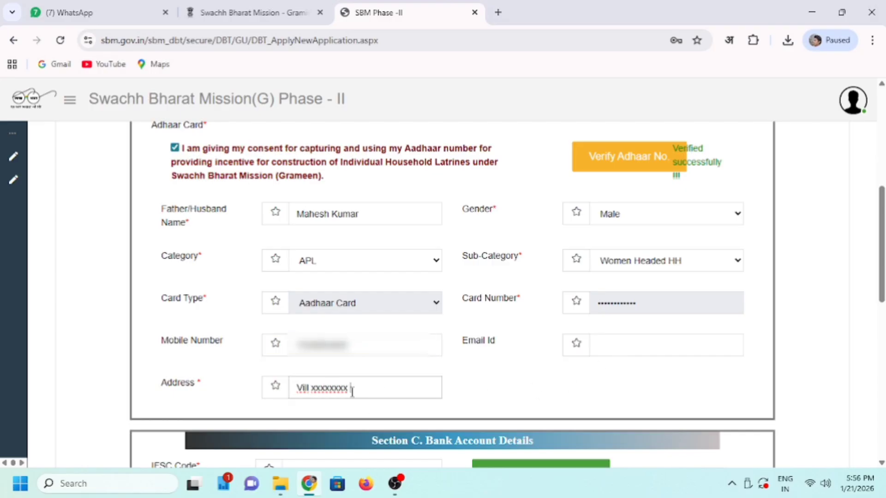
pyautogui.write('Post xxxxxxx ')
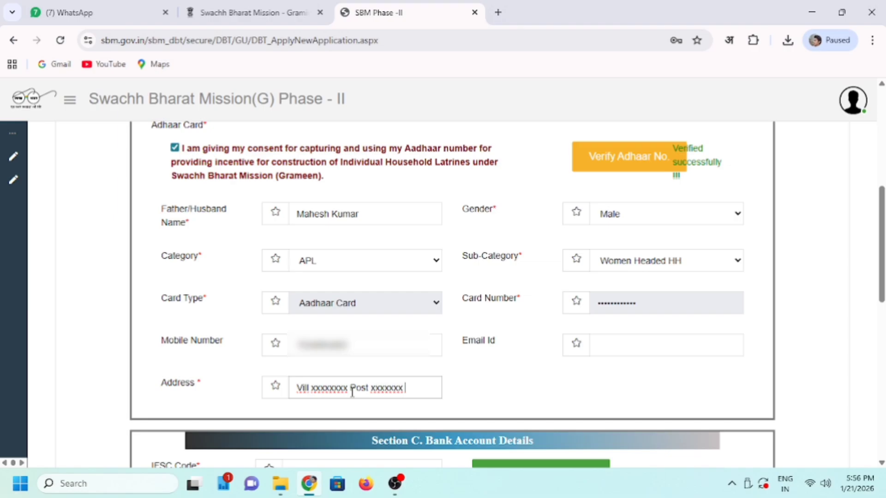
pyautogui.write('Dist xxxxxxx UP')
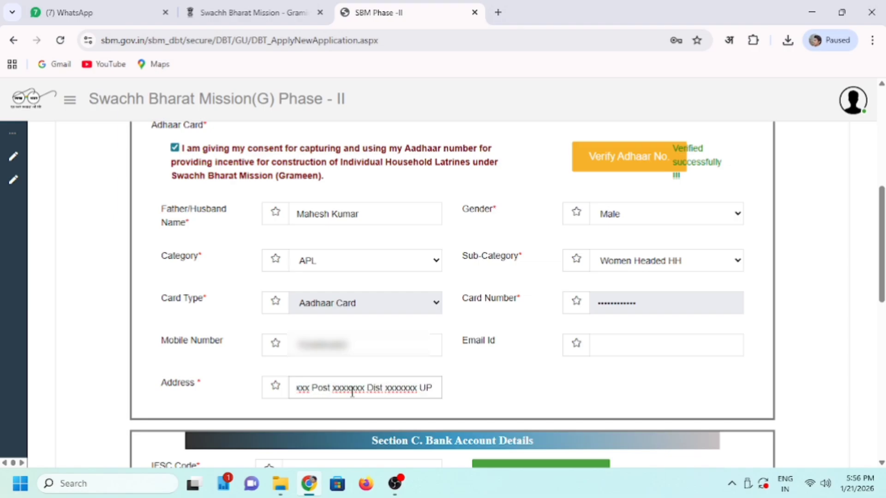
pyautogui.scroll(-5, 352, 392)
# - Enter the IFSC code so Baroda Uttar Pradesh Gramin Bank details auto-fill
pyautogui.moveTo(372, 135); pyautogui.dragTo(534, 135)
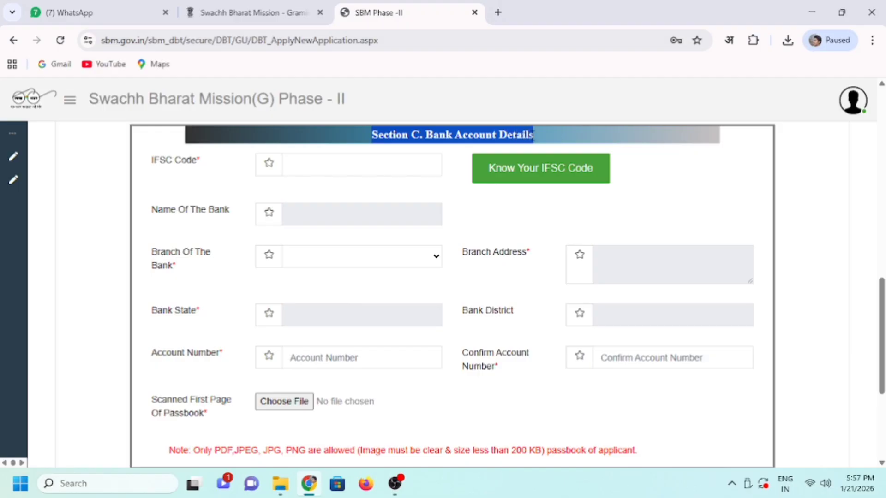
pyautogui.click(669, 174)
pyautogui.click(370, 169)
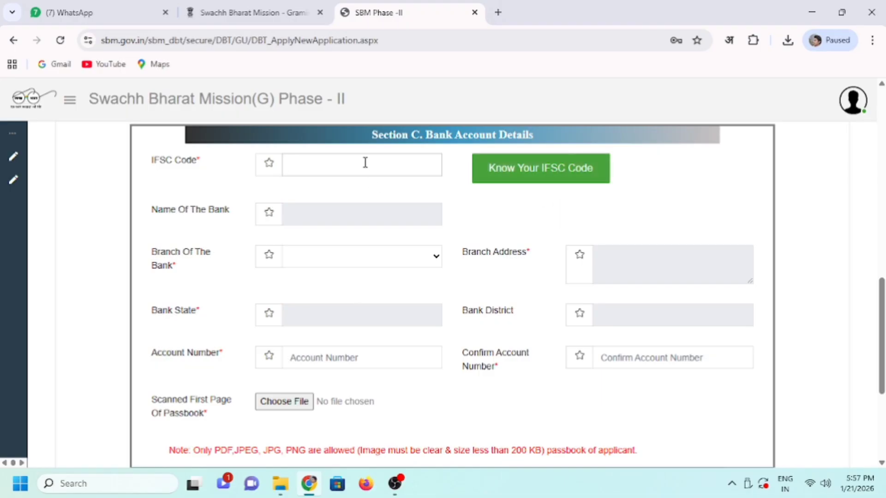
pyautogui.write('...')
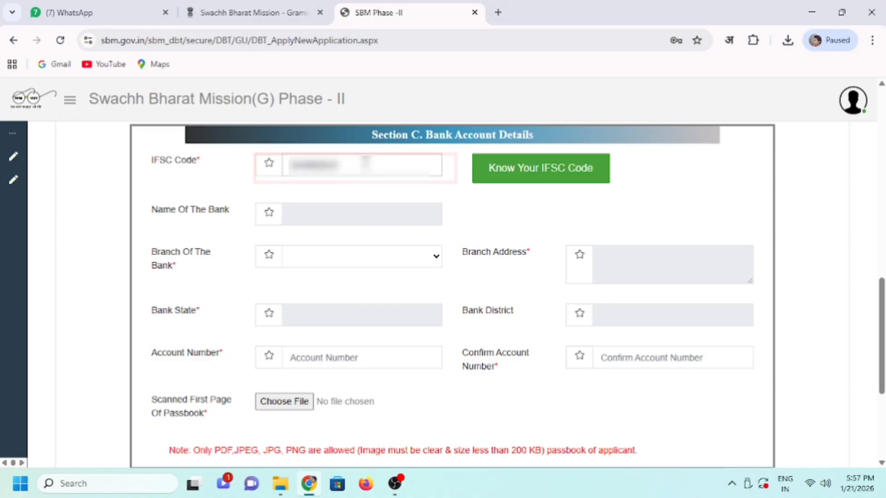
pyautogui.write('...')
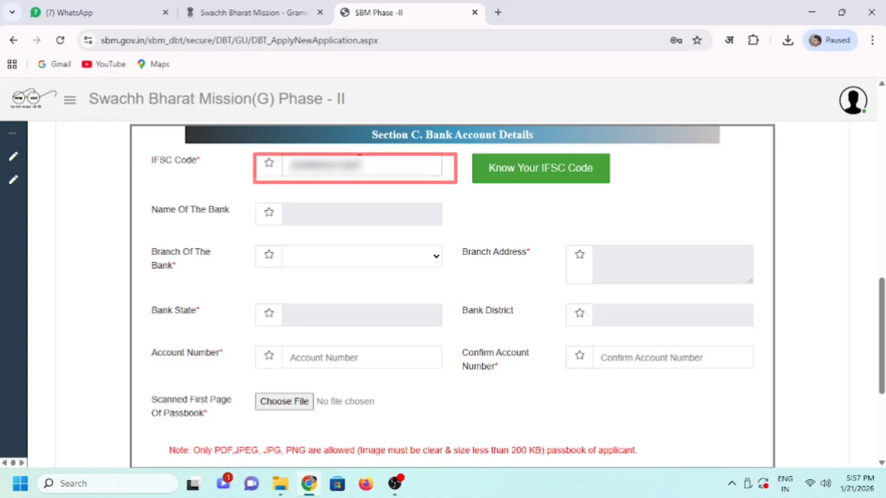
pyautogui.click(450, 191)
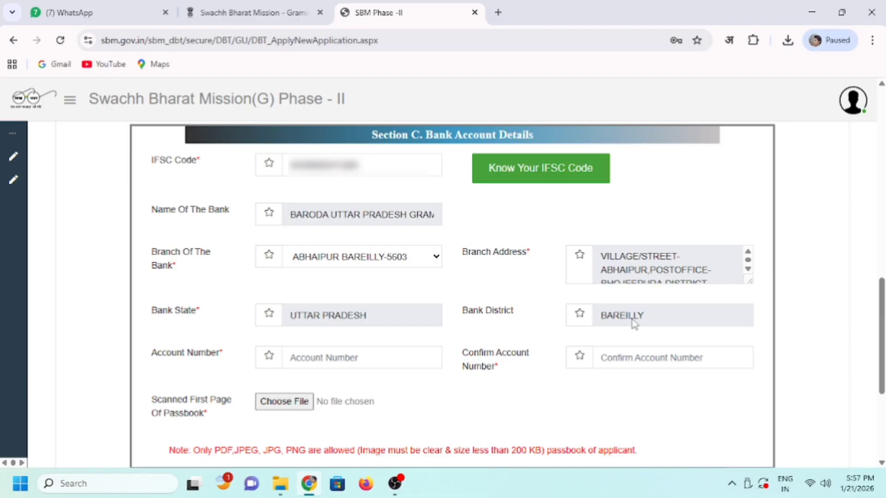
# - Select the applicant's branch in the Branch Of The Bank dropdown
pyautogui.click(401, 262)
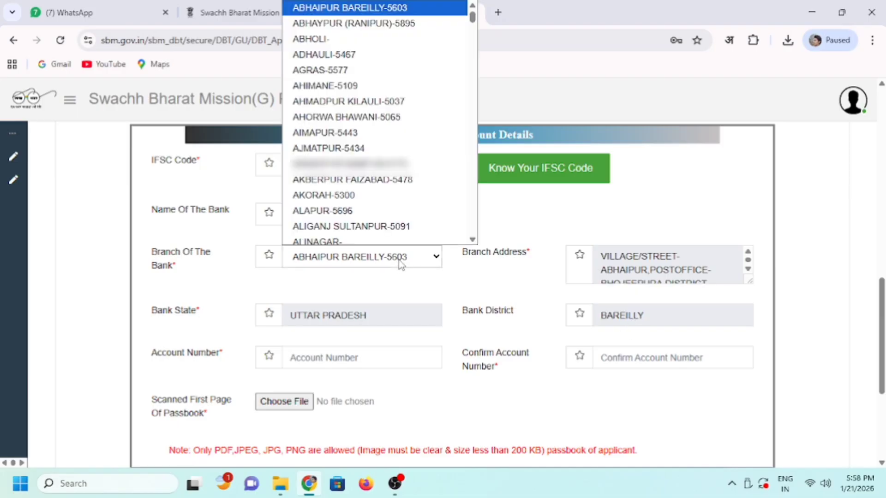
pyautogui.press('Down')
pyautogui.press('Down')
pyautogui.press('Down')
pyautogui.press('Down')
pyautogui.press('Down')
pyautogui.press('Down')
pyautogui.press('Down')
pyautogui.press('Down')
pyautogui.press('Down')
pyautogui.press('Down')
pyautogui.press('Down')
pyautogui.press('Down')
pyautogui.press('Down')
pyautogui.press('Down')
pyautogui.press('Down')
pyautogui.press('Down')
pyautogui.press('Down')
pyautogui.press('Down')
pyautogui.press('Down')
pyautogui.press('Down')
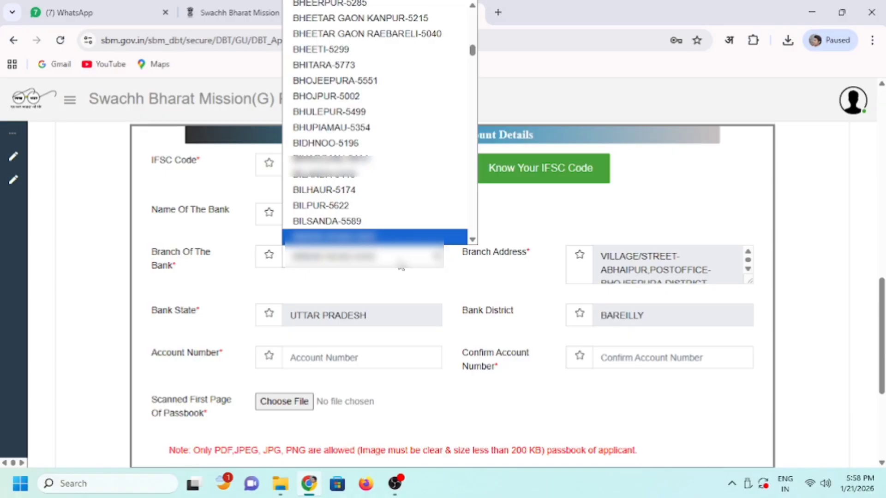
pyautogui.press('Return')
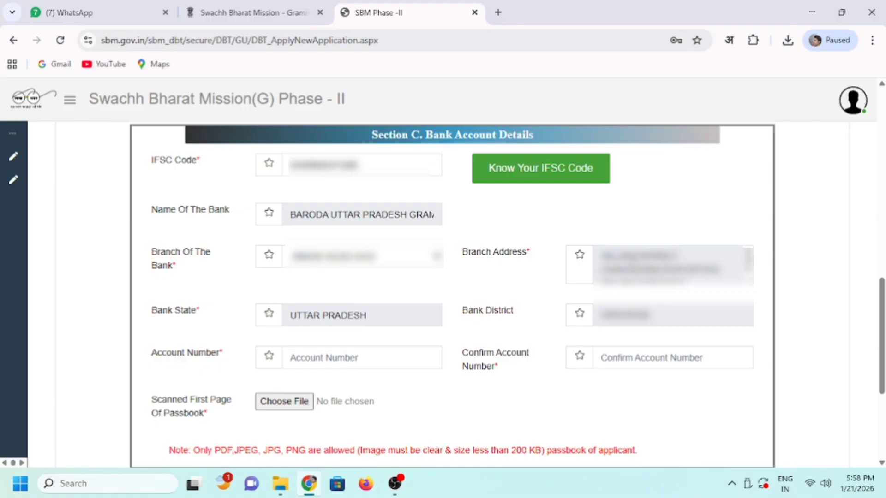
# - Fill in the account number and its confirmation, noting the allowed passbook file types
pyautogui.click(344, 363)
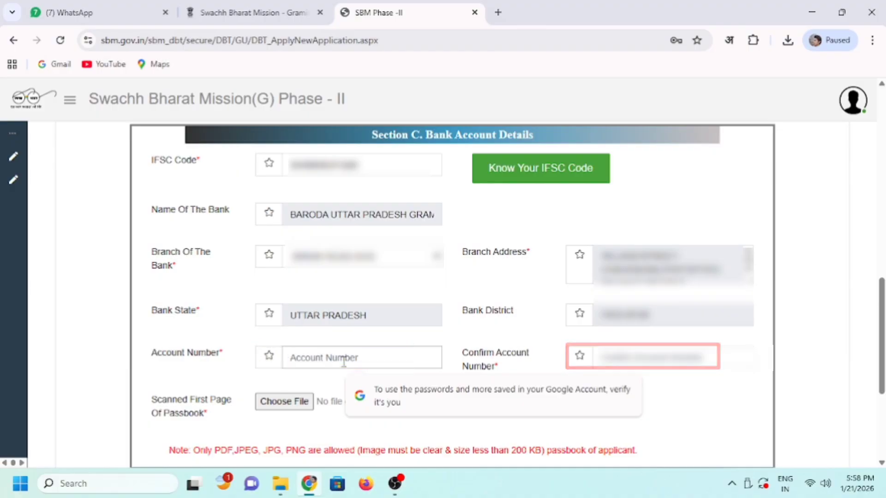
pyautogui.moveTo(168, 450); pyautogui.dragTo(641, 448)
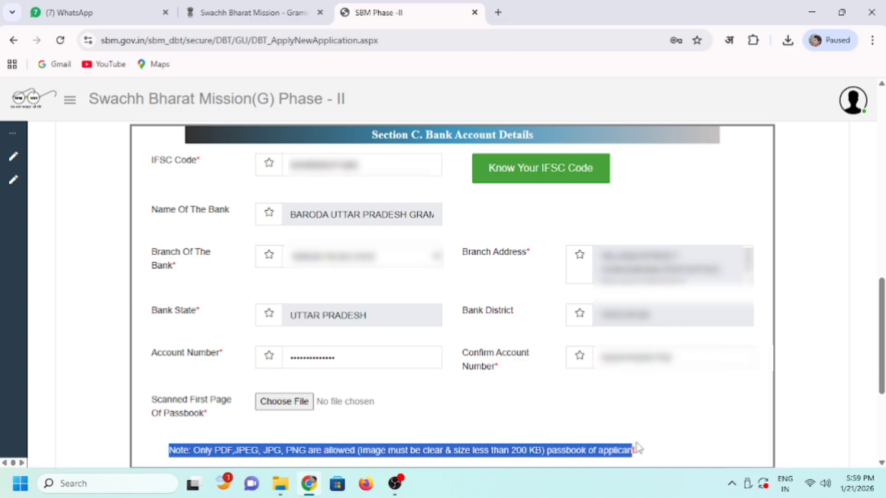
pyautogui.click(663, 454)
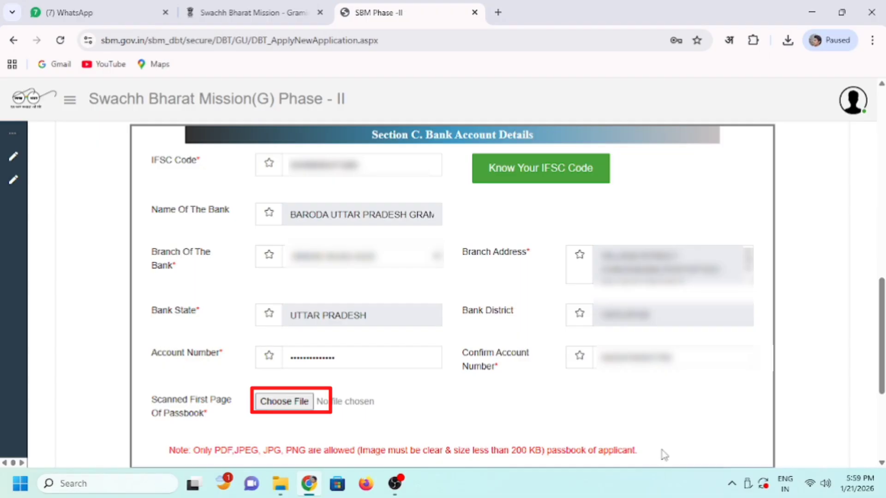
# - Attach ReeanPassbook.jpg as the passbook scan, then submit the form with Apply
pyautogui.click(283, 403)
pyautogui.click(332, 290)
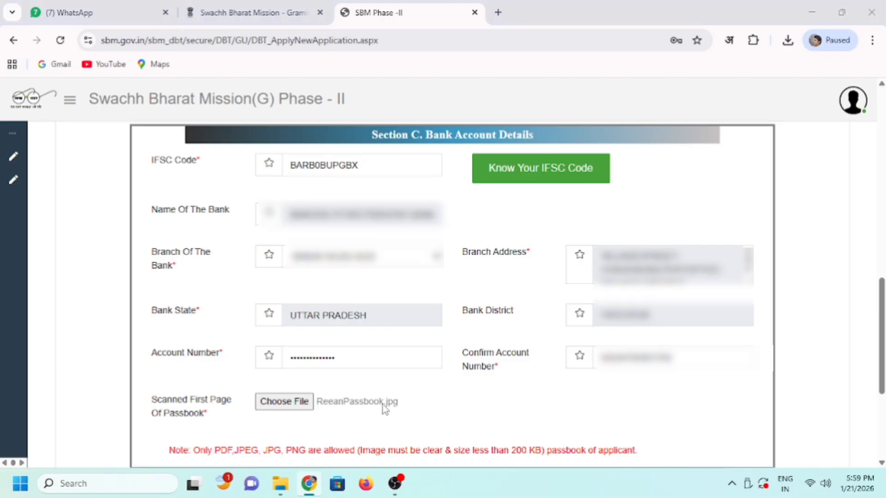
pyautogui.scroll(-1, 383, 405)
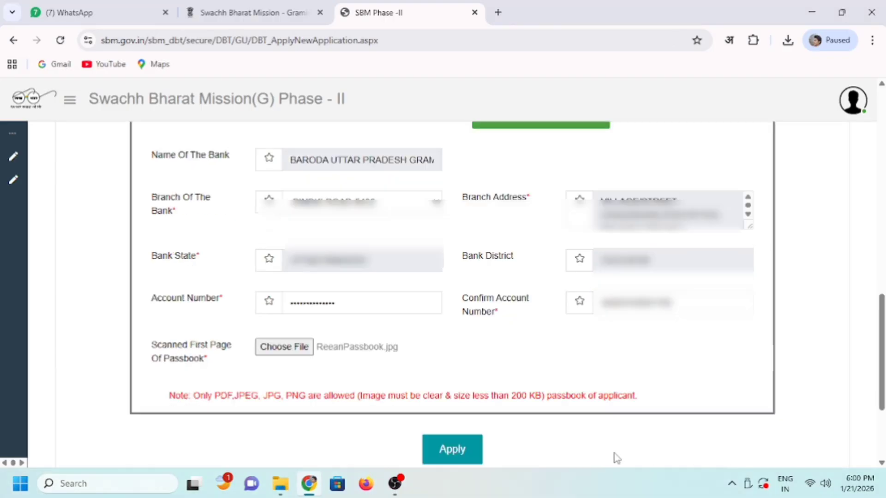
pyautogui.click(451, 456)
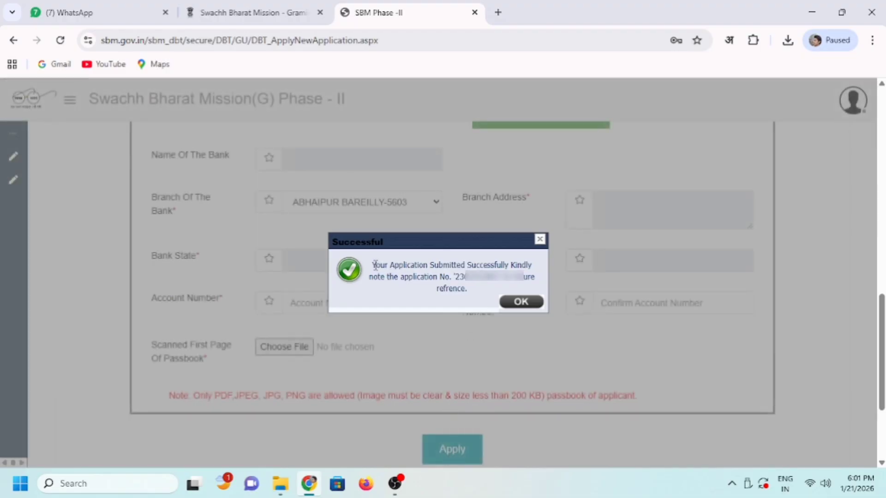
# - Note the new application number in the Successful dialog, then dismiss it with OK
pyautogui.moveTo(374, 265); pyautogui.dragTo(535, 271)
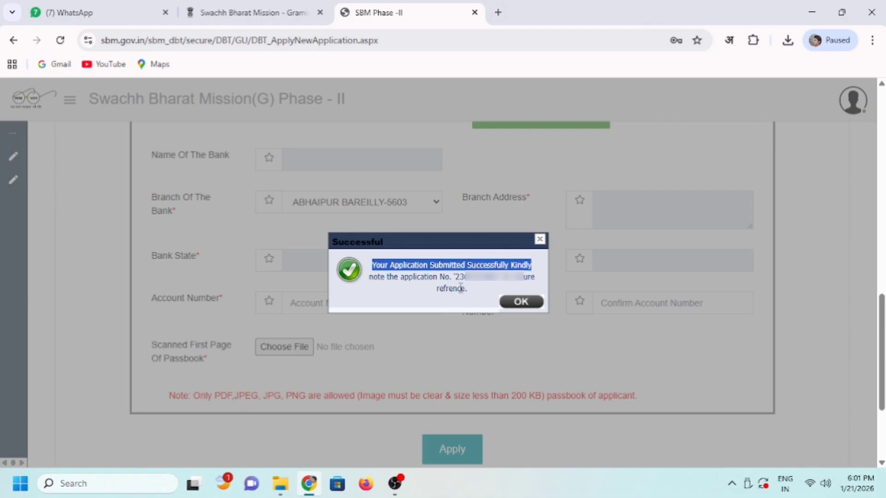
pyautogui.click(408, 287)
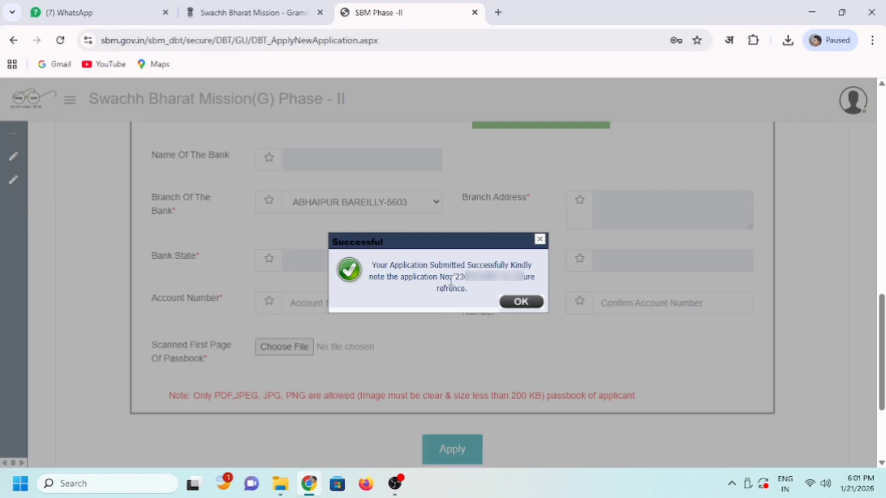
pyautogui.moveTo(456, 277); pyautogui.dragTo(505, 279)
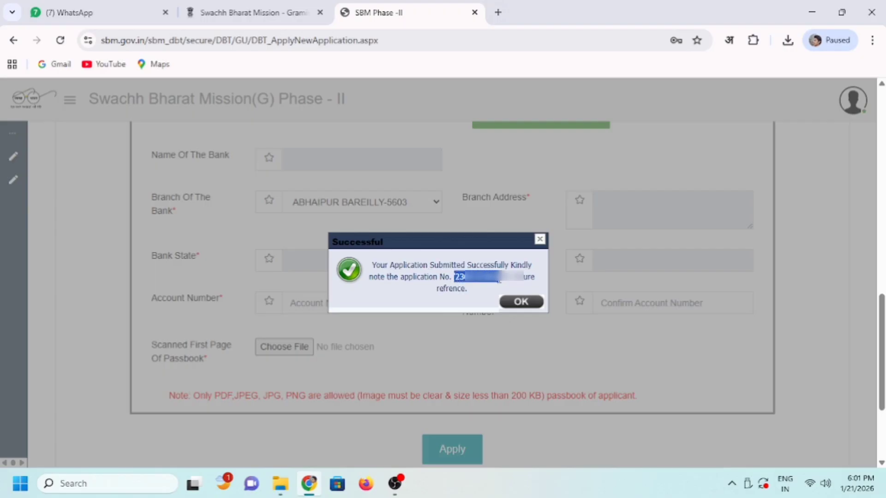
pyautogui.click(490, 292)
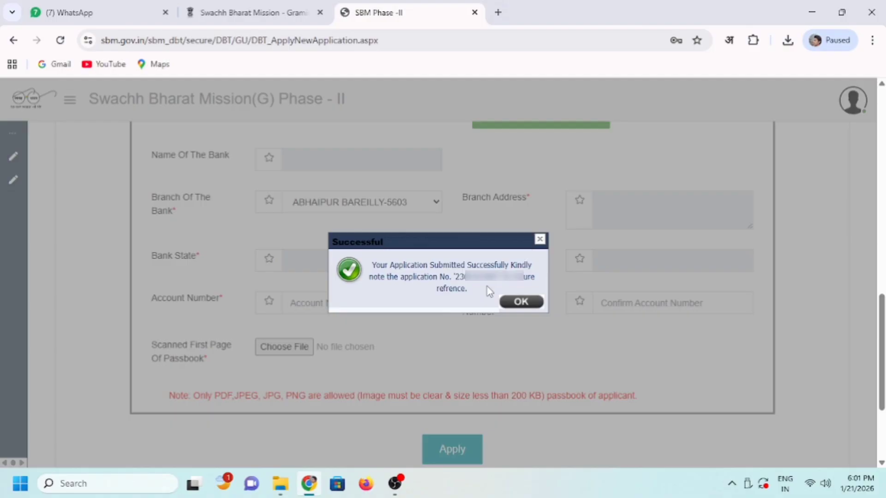
pyautogui.click(520, 303)
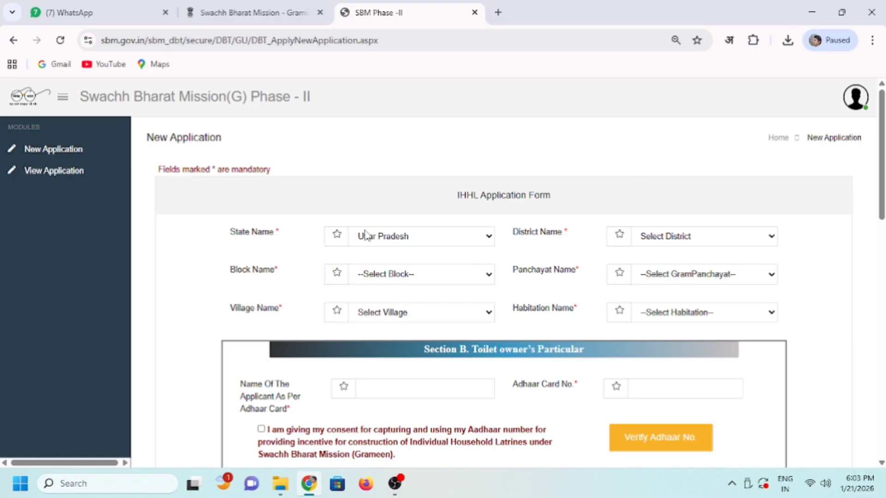
# - Open View Application and scroll to the bottom of the Application Status table
pyautogui.click(54, 175)
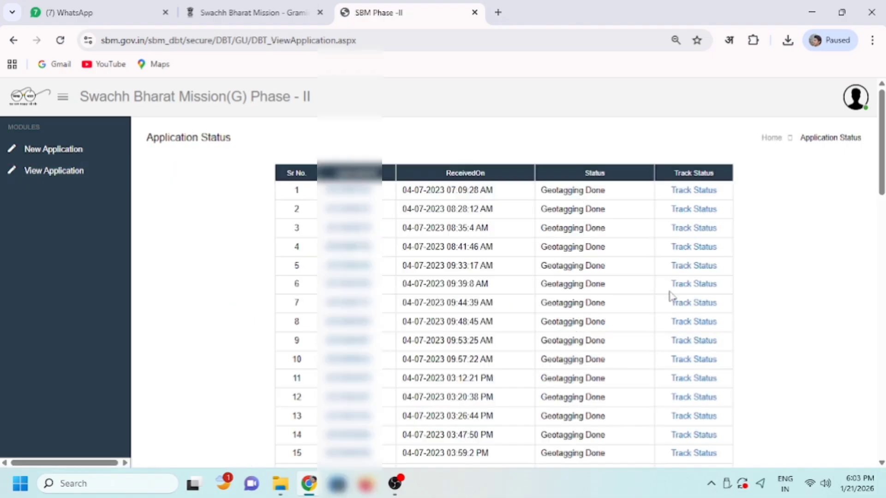
pyautogui.click(682, 284)
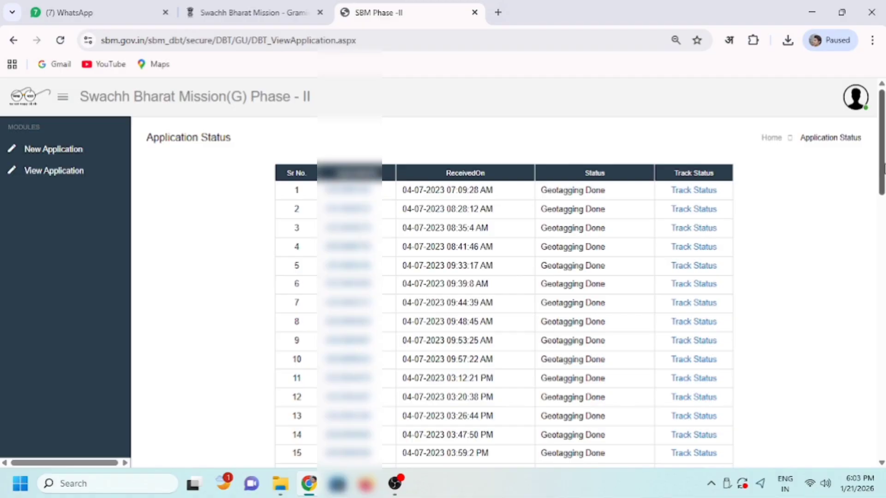
pyautogui.moveTo(883, 168); pyautogui.dragTo(882, 430)
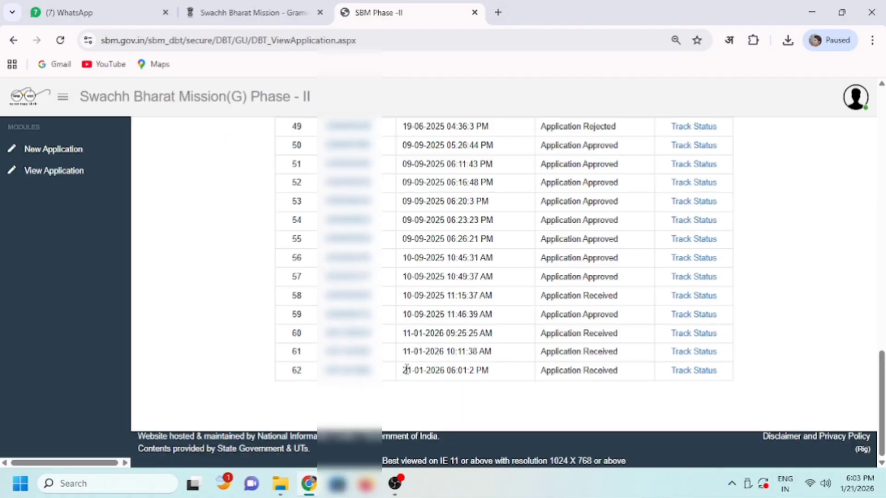
# - Check that row 62, received 21-01-2026, shows Application Received
pyautogui.moveTo(403, 372); pyautogui.dragTo(488, 371)
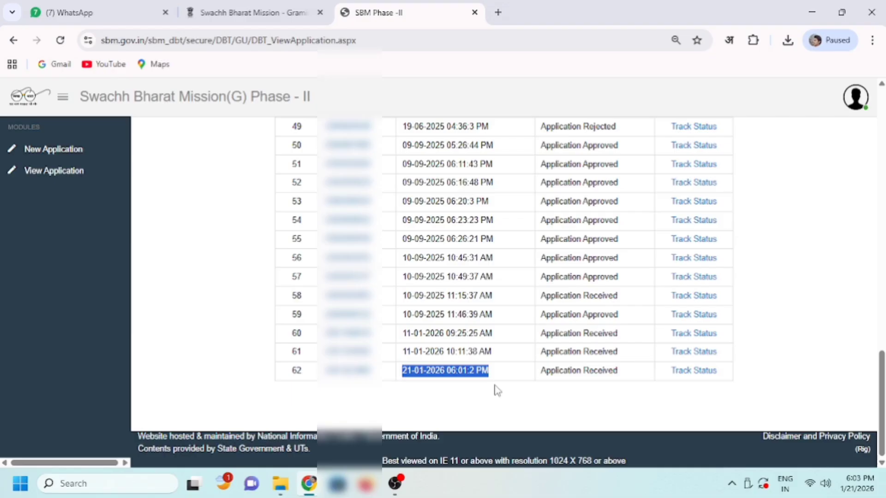
pyautogui.click(496, 391)
pyautogui.moveTo(540, 375); pyautogui.dragTo(619, 369)
pyautogui.click(669, 394)
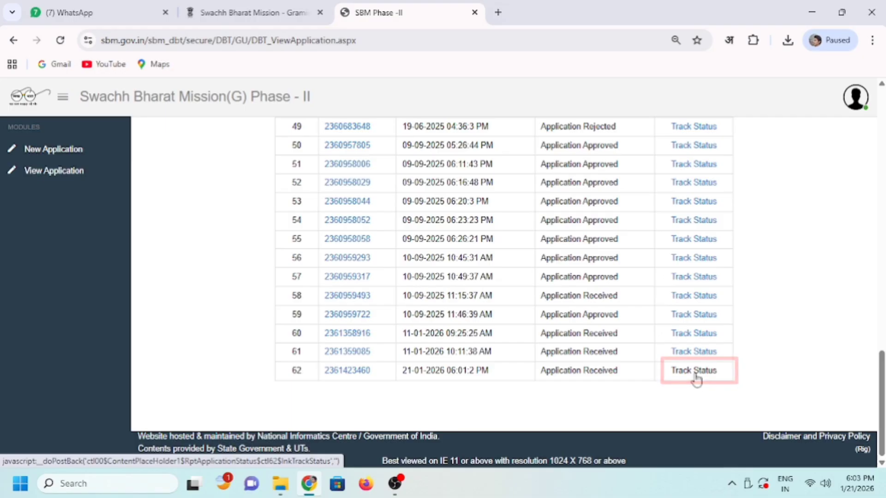
# - Open row 62's Track Status tracker and review its stages, including Allocation for Geotagging
pyautogui.click(694, 371)
pyautogui.moveTo(439, 313); pyautogui.dragTo(494, 313)
pyautogui.click(503, 330)
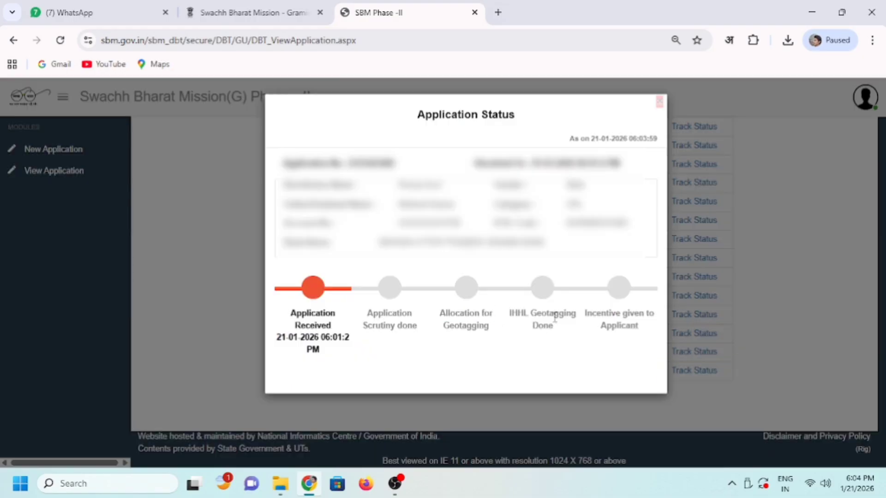